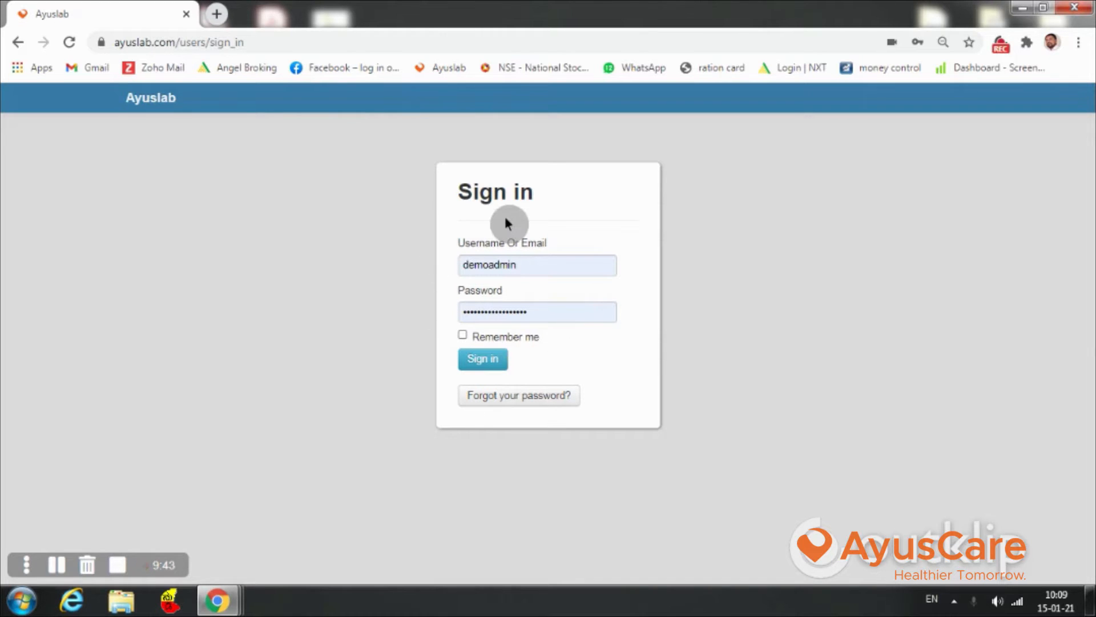
Step: Sign in with the prefilled account credentials and look over the available clinic modules
left_click(503, 359)
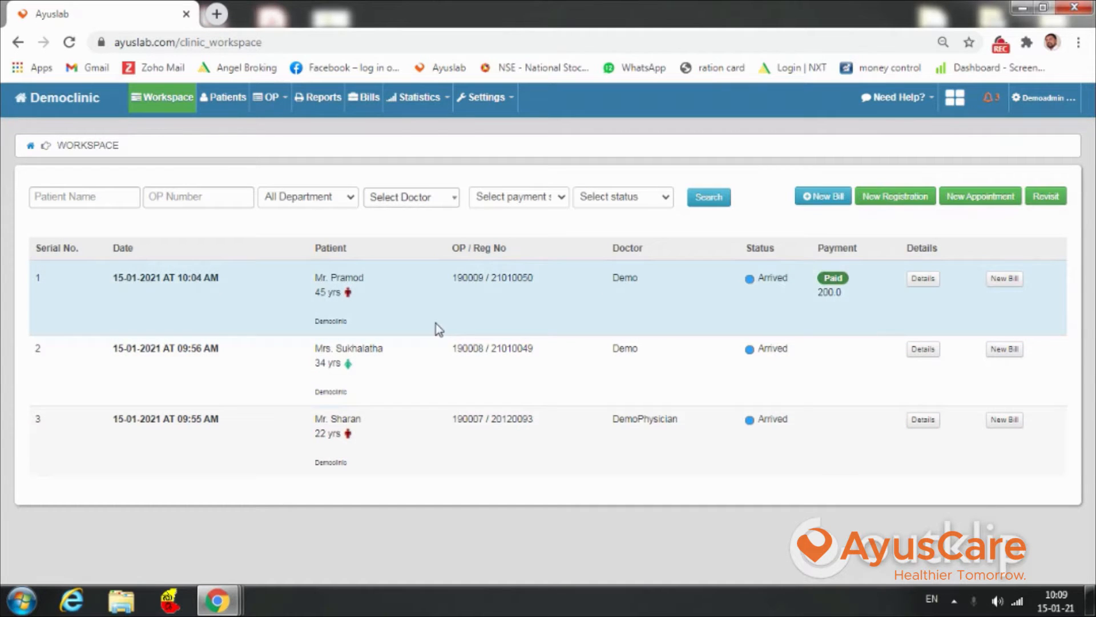
left_click(959, 105)
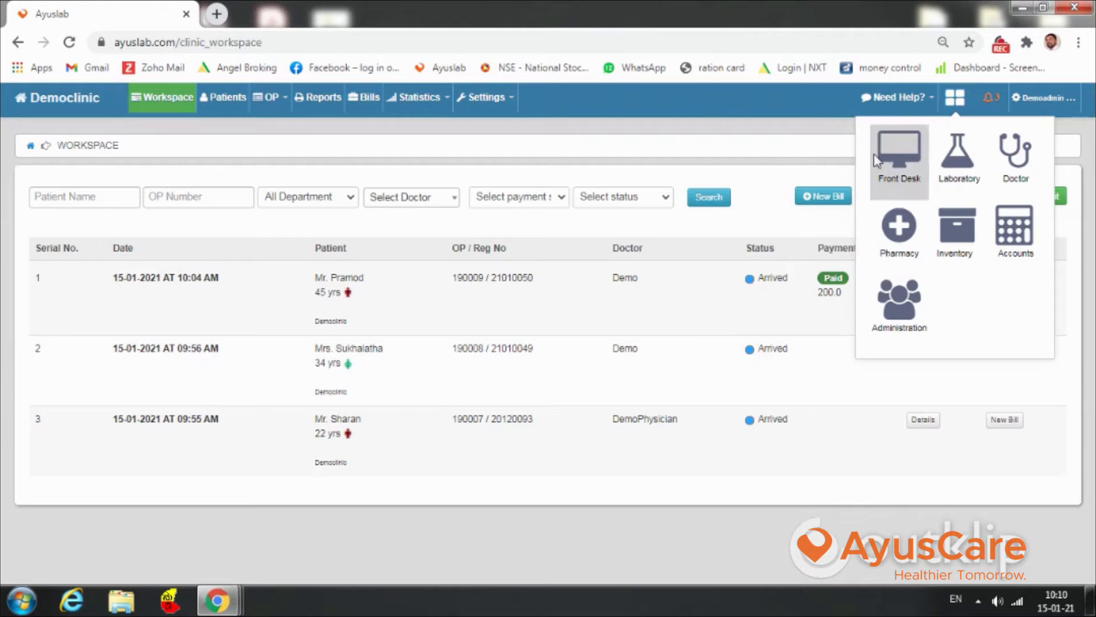
left_click(783, 148)
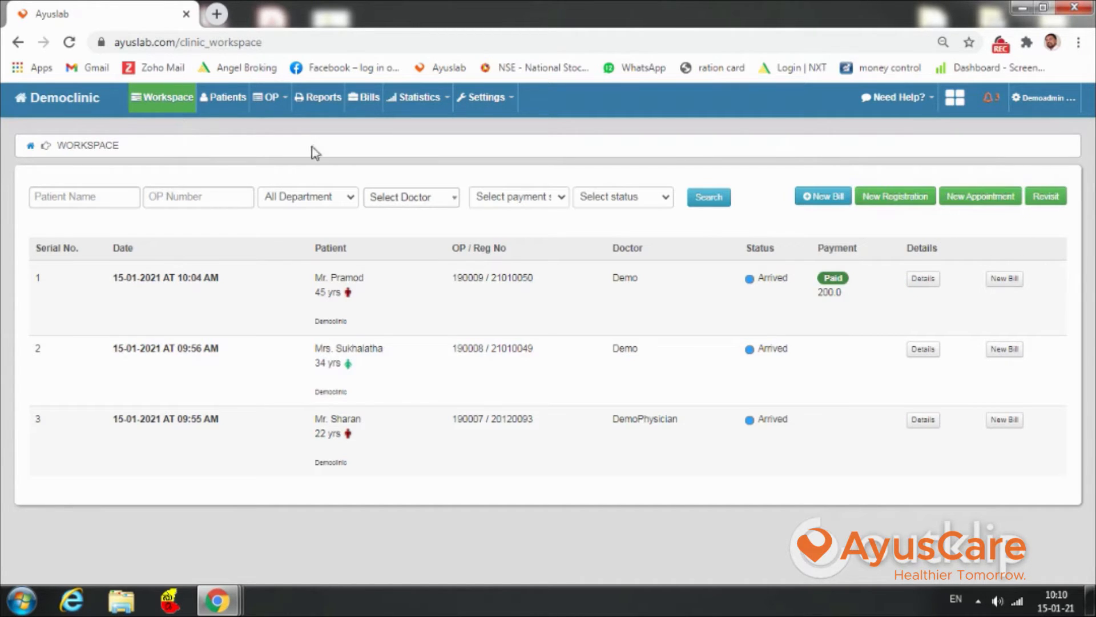
Step: Start a new appointment from the workspace and show the sixth-listed doctor's calendar for January 15, 2021 in day view
left_click(981, 196)
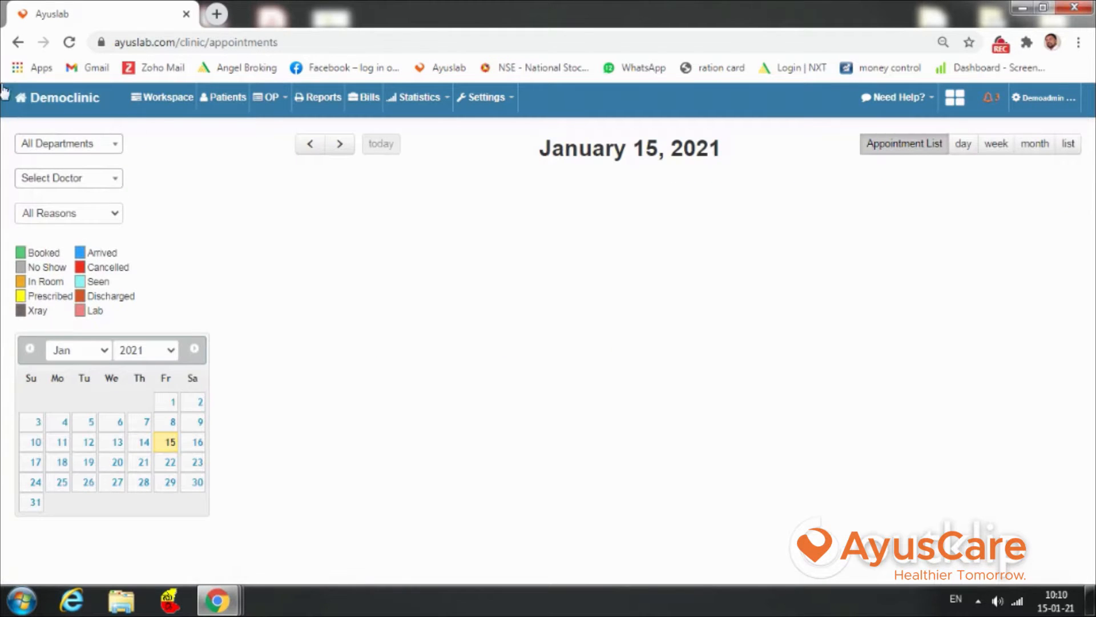
left_click(93, 181)
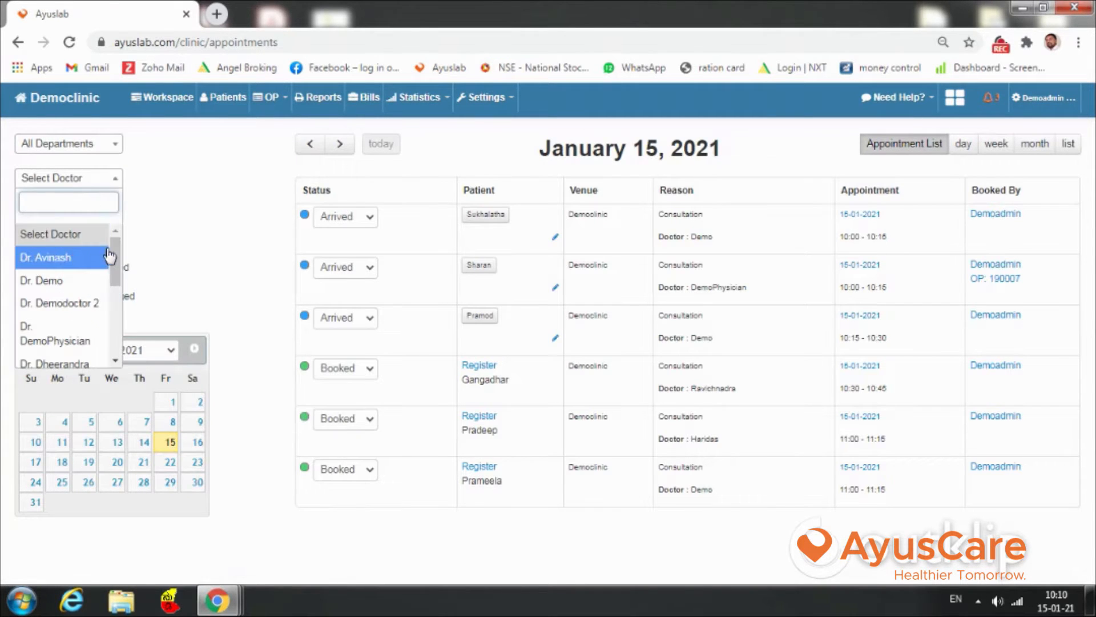
left_click_drag(117, 256, 118, 296)
left_click(72, 307)
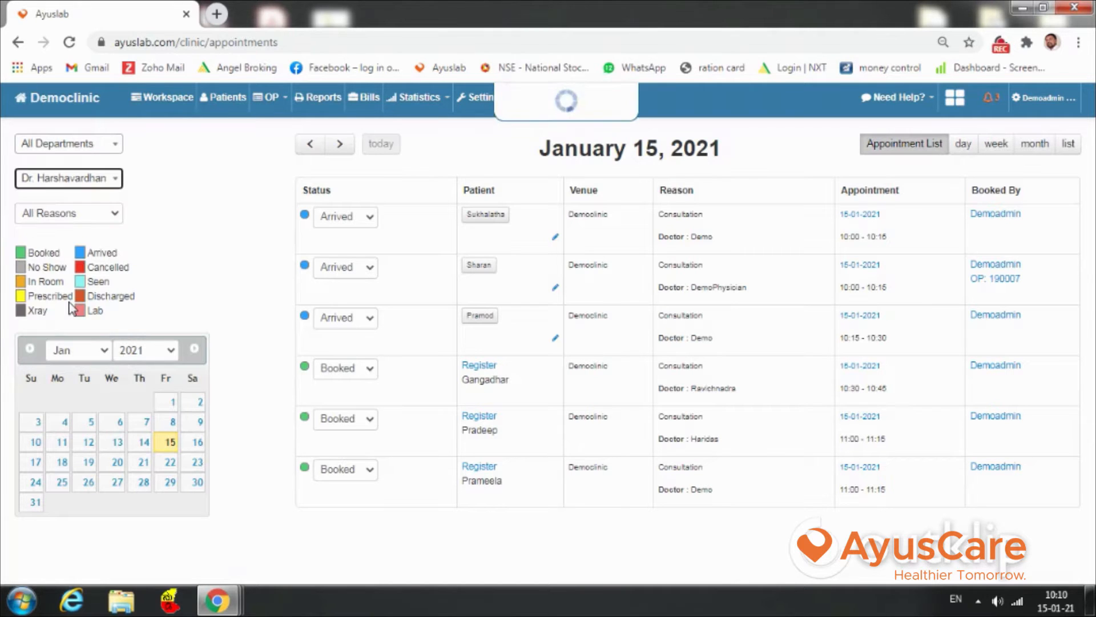
left_click(964, 147)
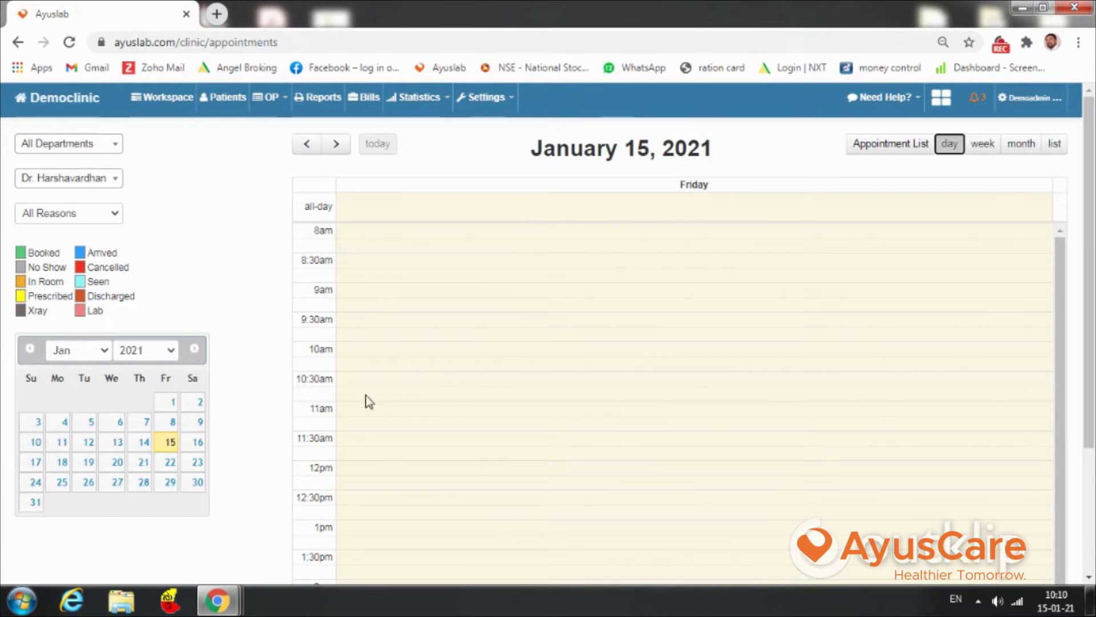
Step: Book a consultation in the 11:00 AM slot, entering the patient's name and keeping the 11:15 AM end time
left_click(366, 411)
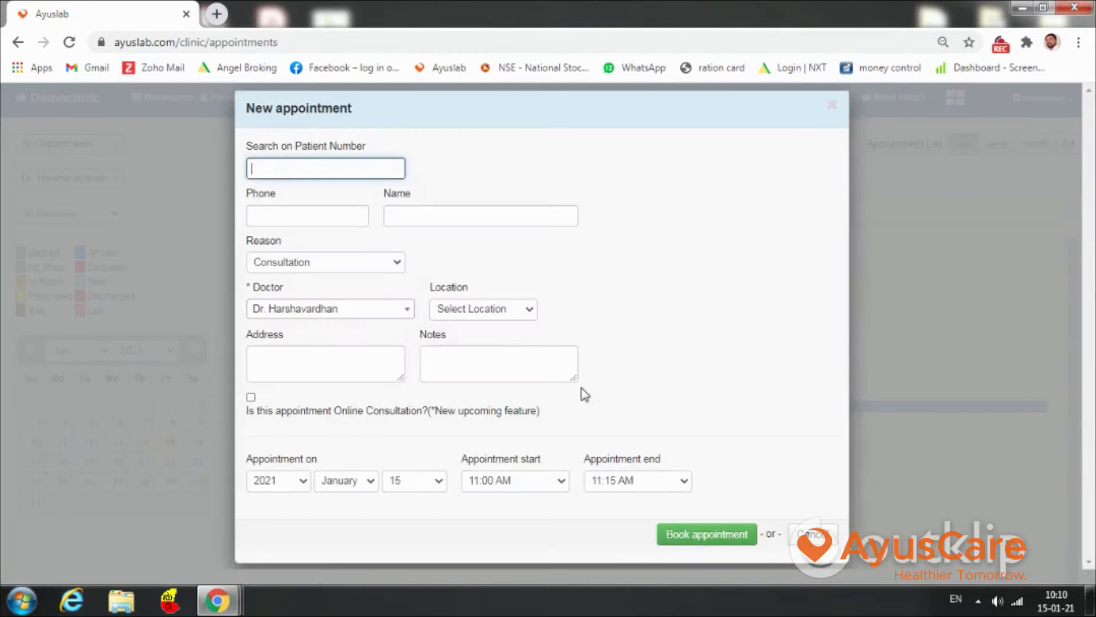
left_click(465, 215)
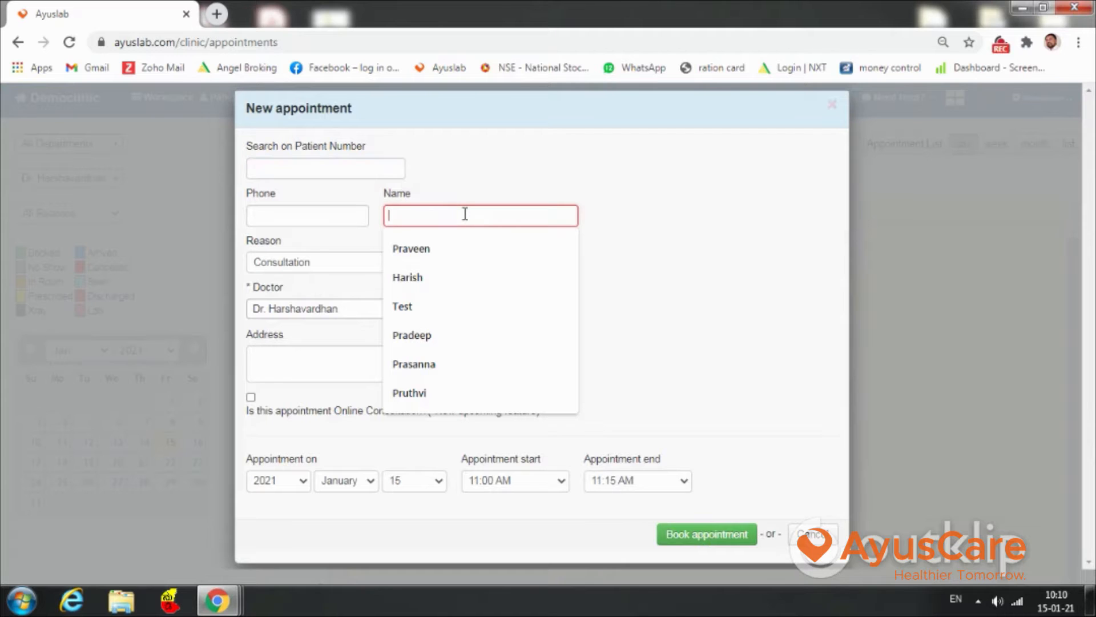
type("Karthik")
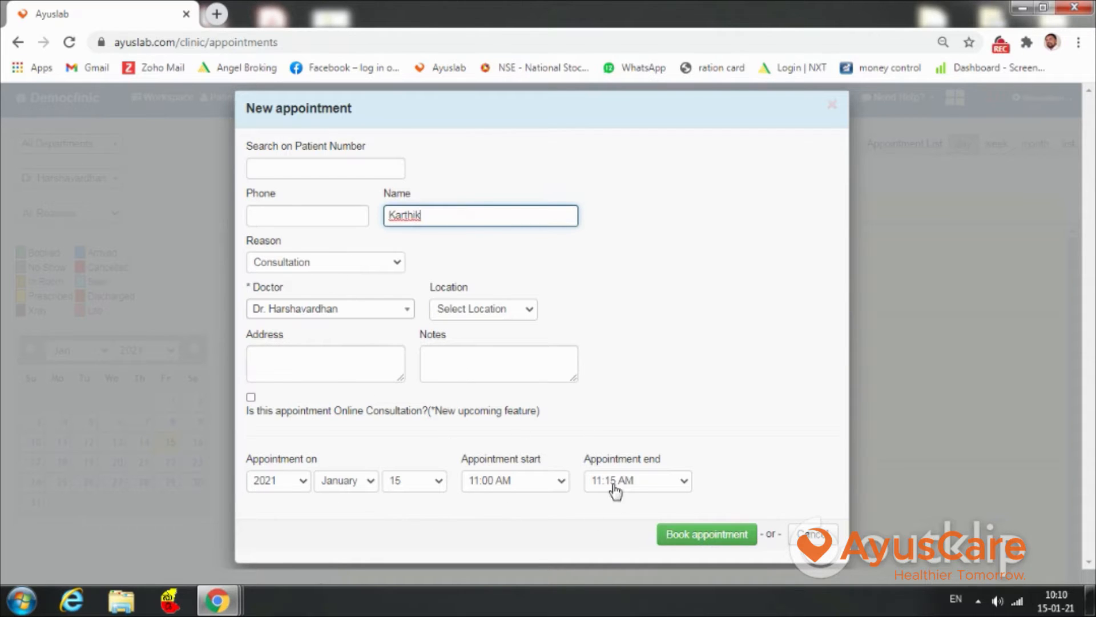
left_click(720, 540)
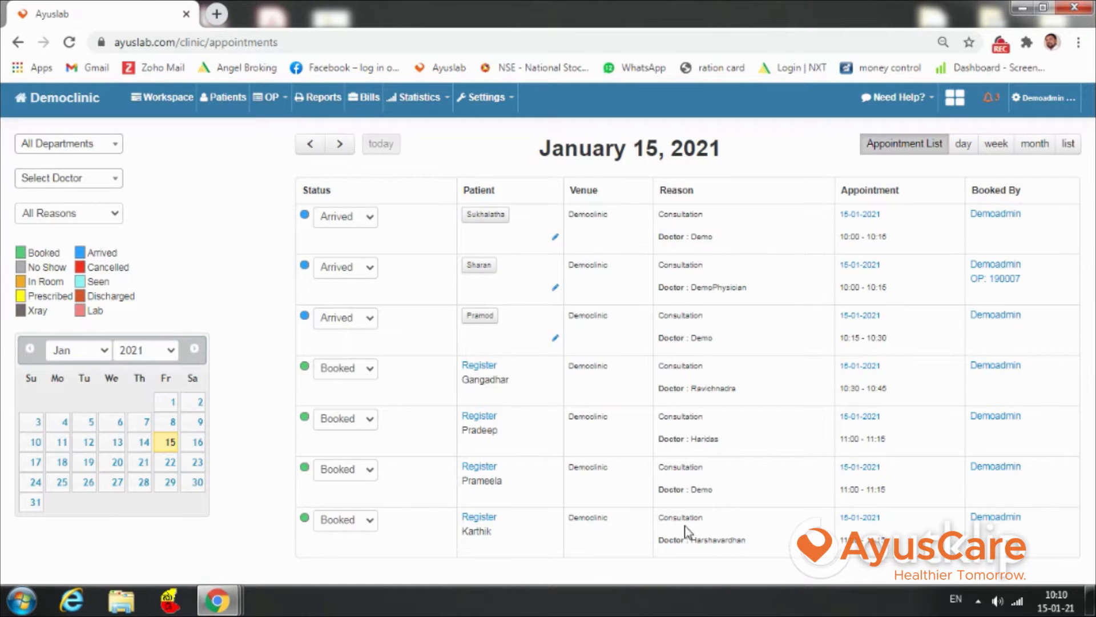
left_click(97, 181)
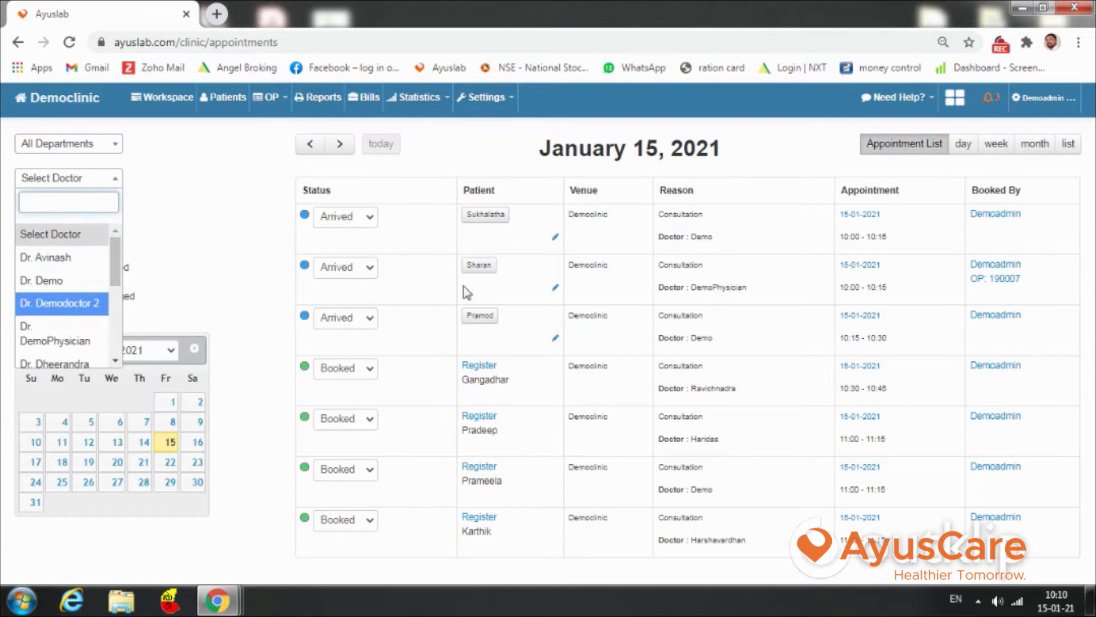
left_click(507, 160)
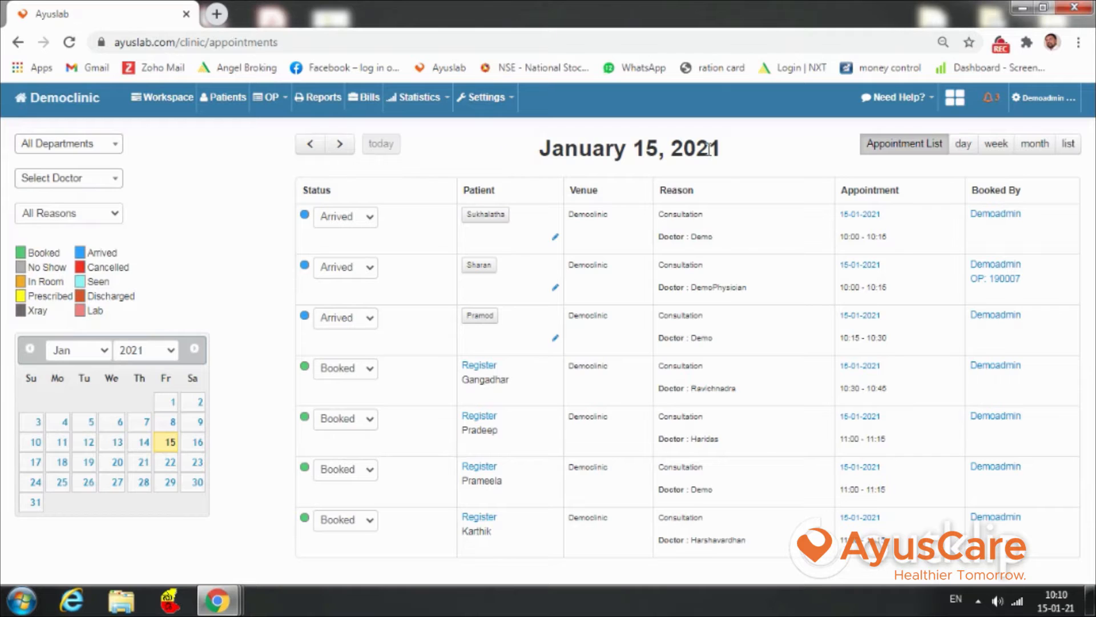
Step: Return to the workspace and open the OP appointments as an appointment list
left_click(171, 100)
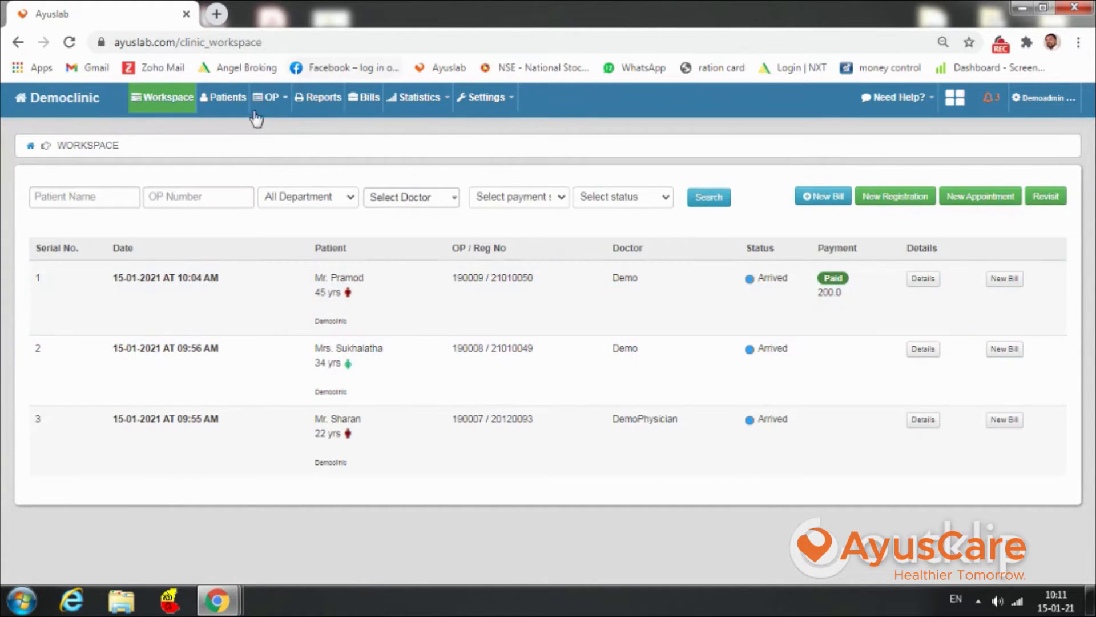
left_click(273, 99)
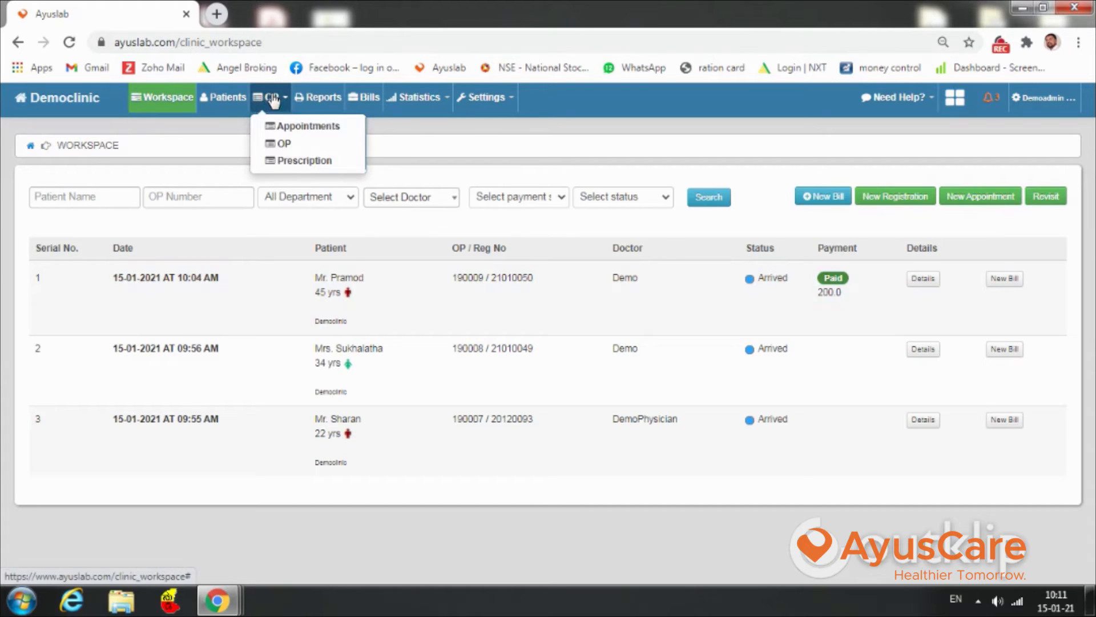
left_click(300, 123)
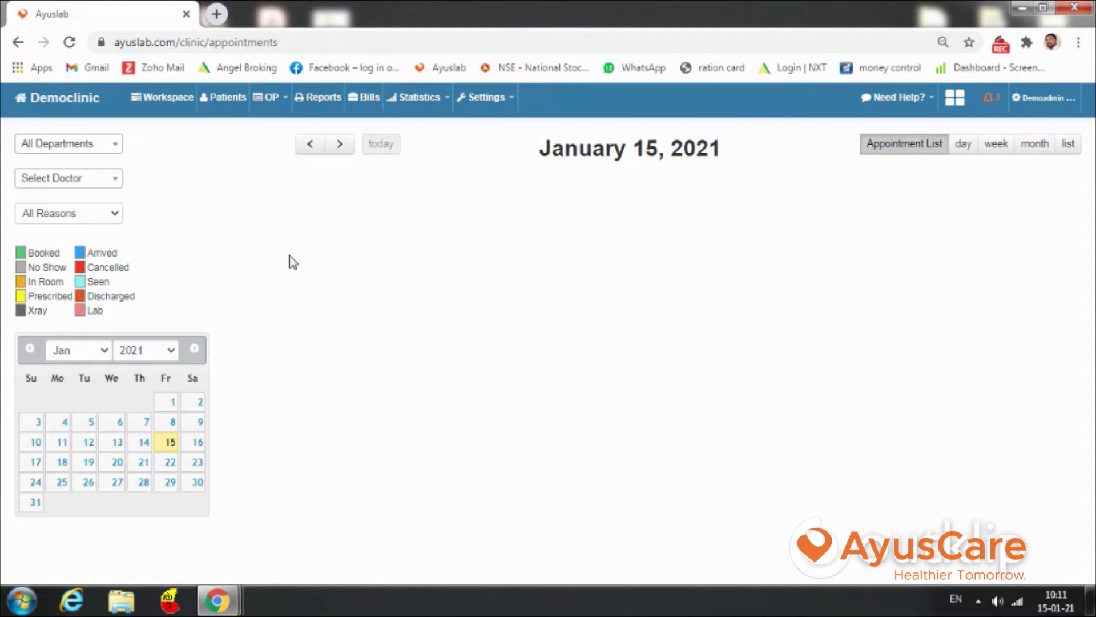
left_click(867, 149)
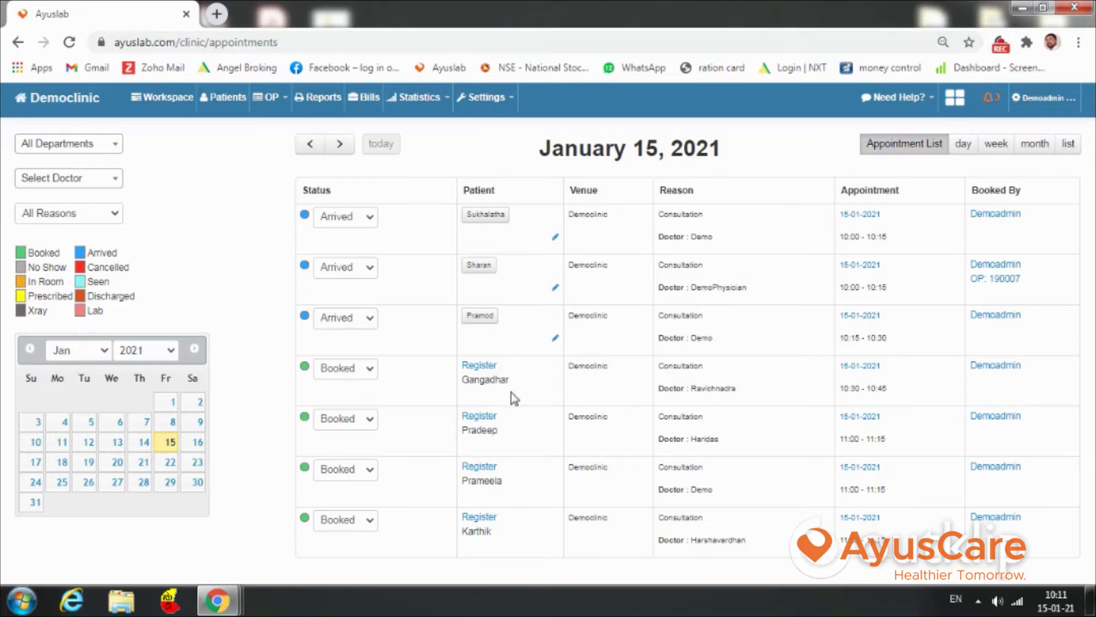
Step: Start registering the patient booked for 10:30 as a new patient, with initial Mr and age 34 years
left_click(478, 368)
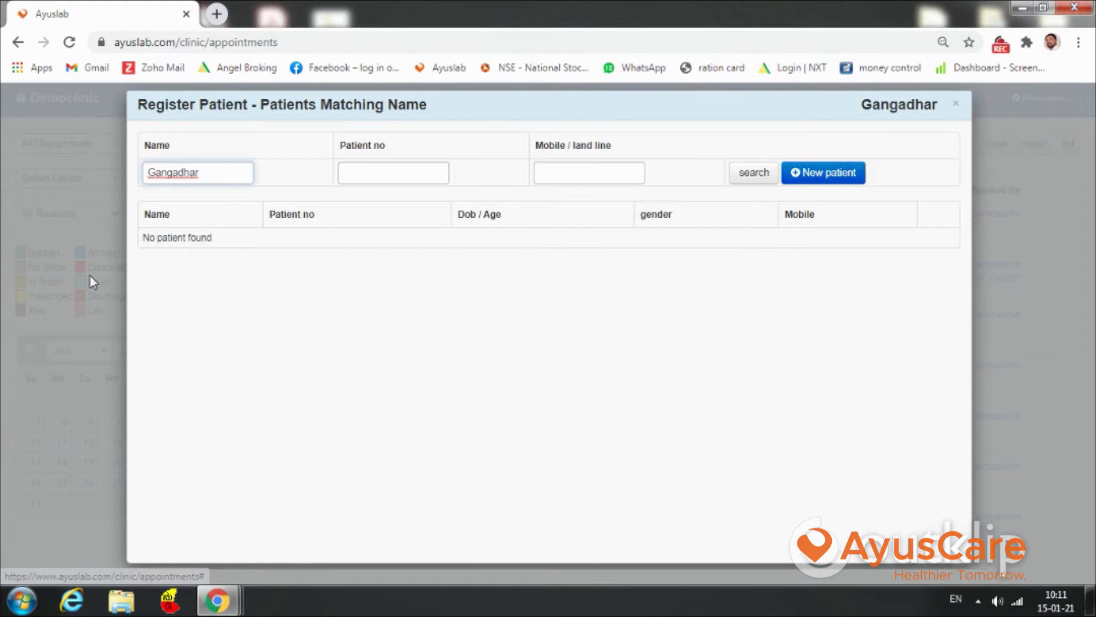
left_click(832, 176)
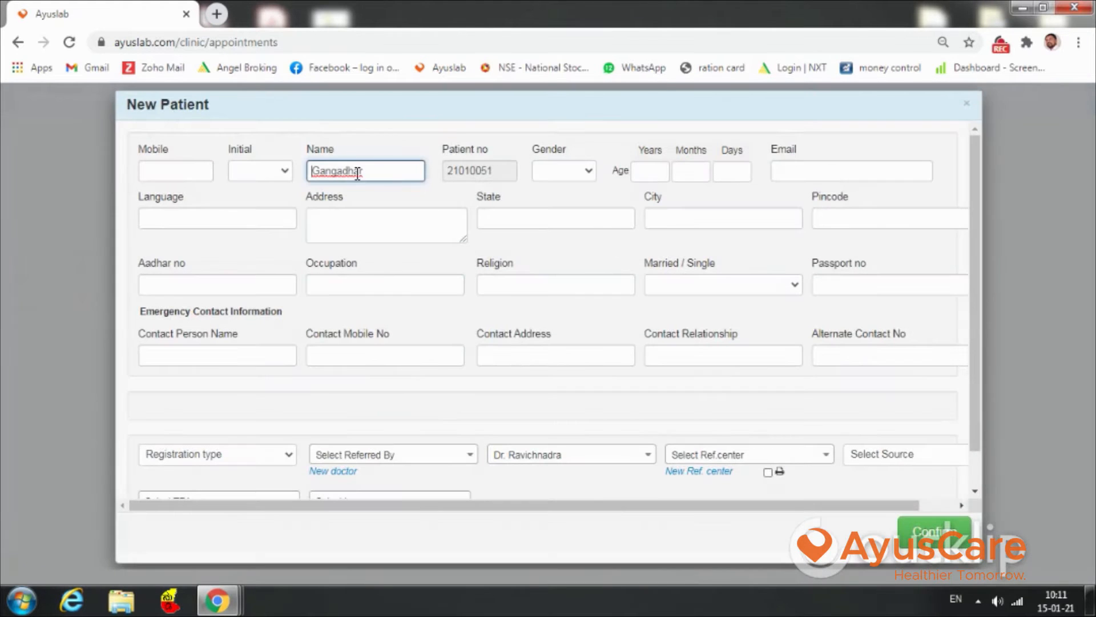
left_click(175, 169)
left_click(268, 171)
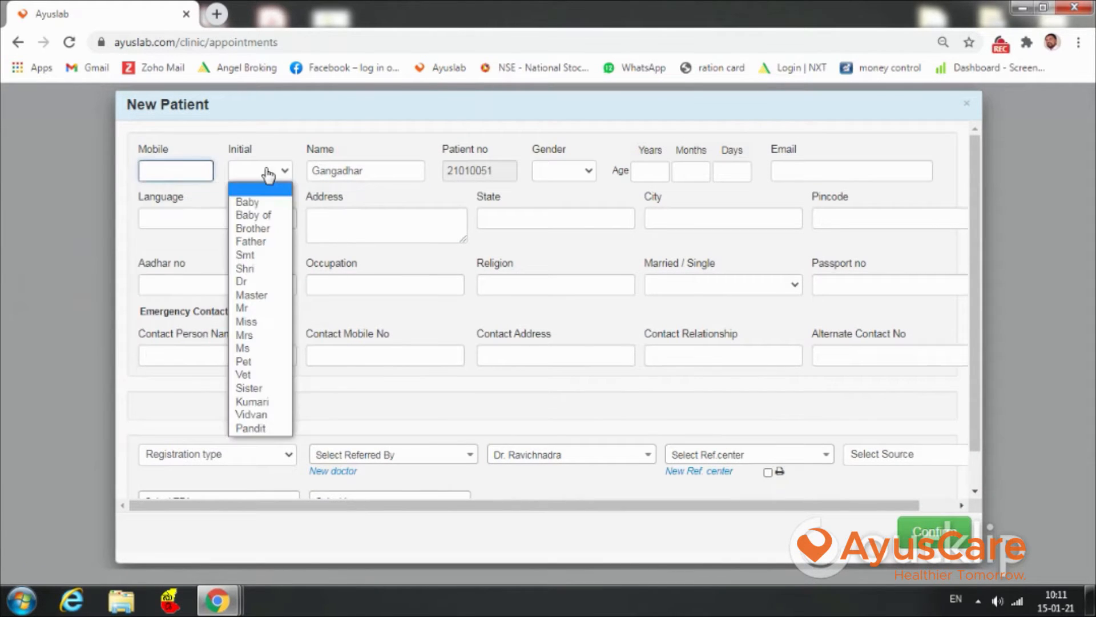
left_click(262, 311)
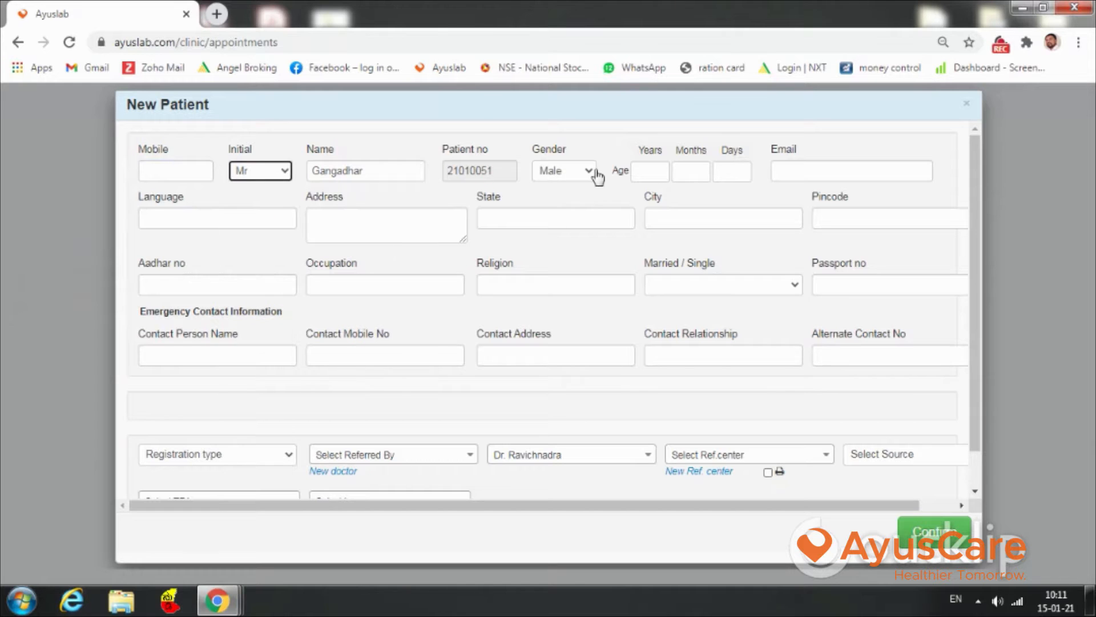
left_click(648, 174)
type("34")
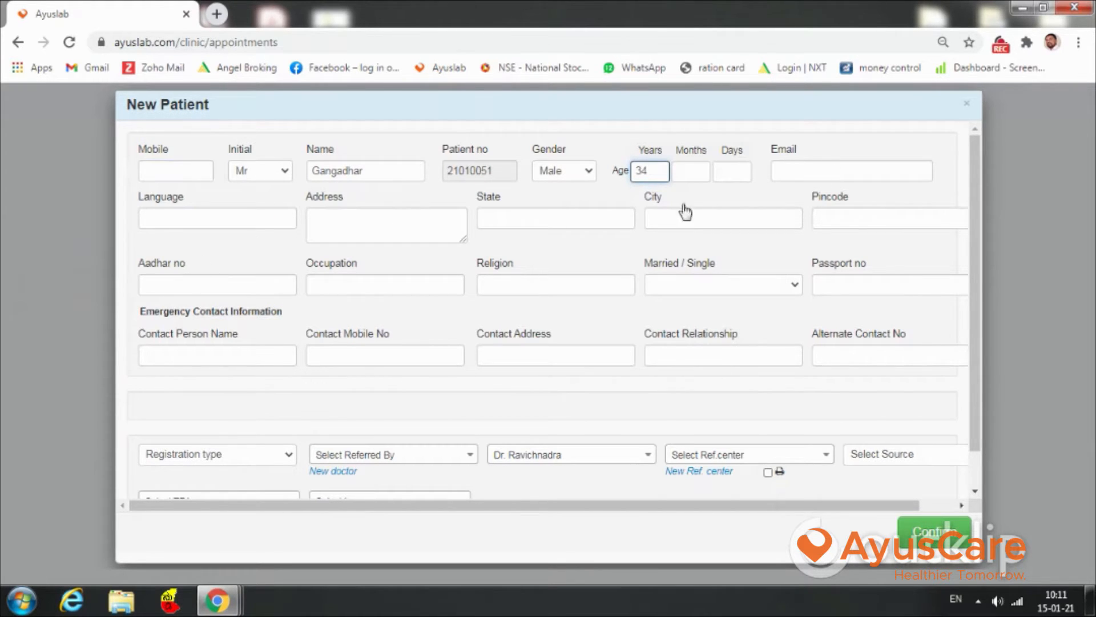
Step: Set the registration type to OP and the department to General Medicine, and confirm the new patient's registration
scroll(399, 291, "down", 1)
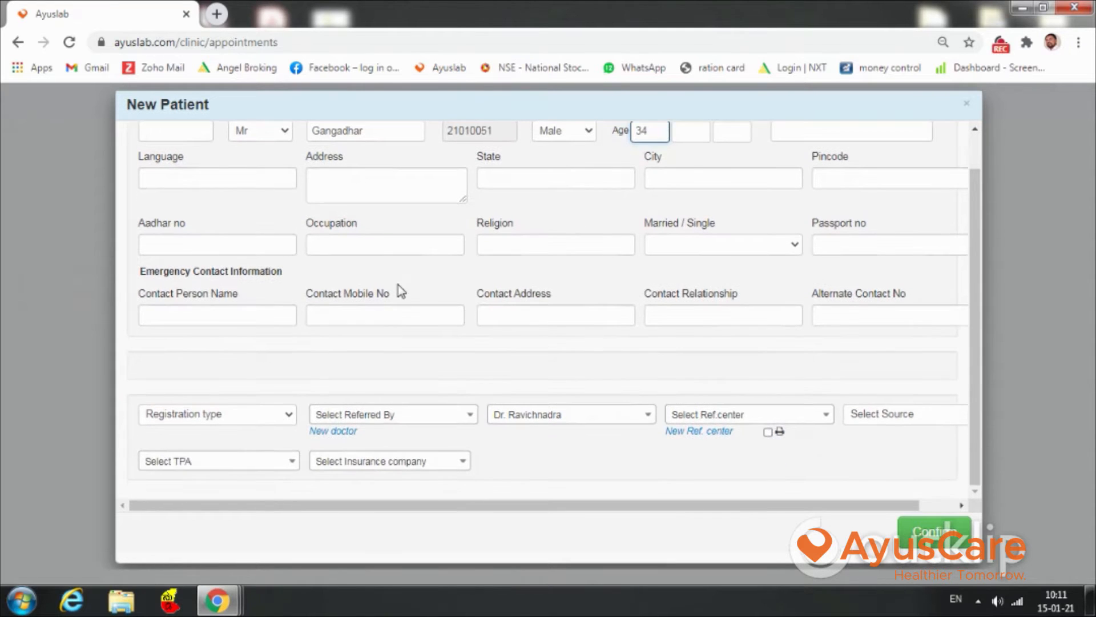
left_click(243, 415)
left_click(215, 446)
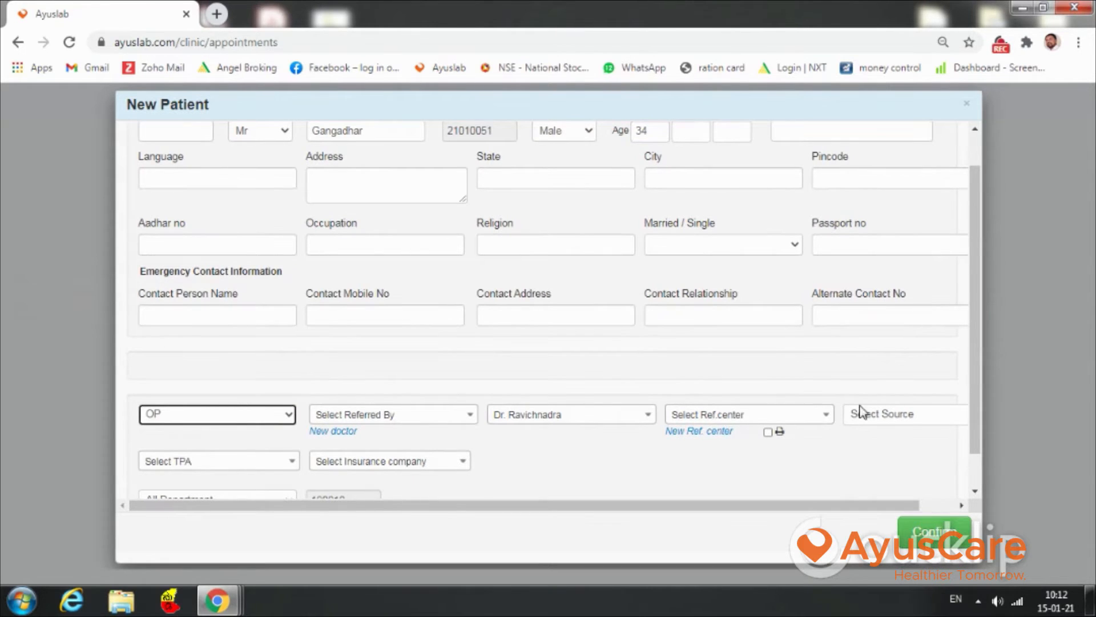
scroll(390, 378, "down", 1)
left_click(265, 462)
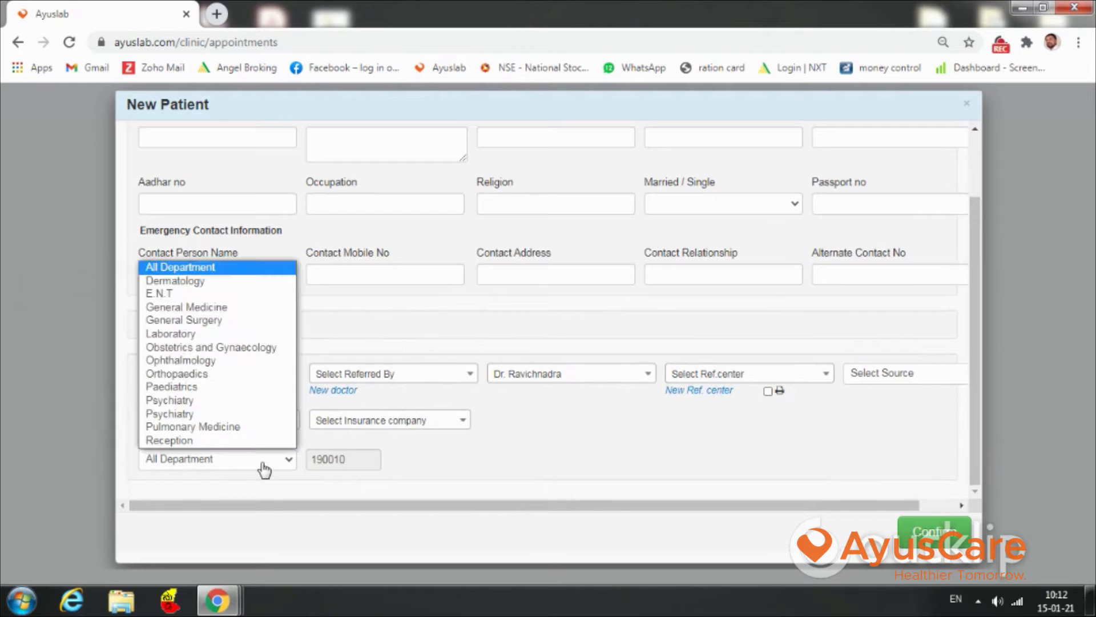
left_click(219, 309)
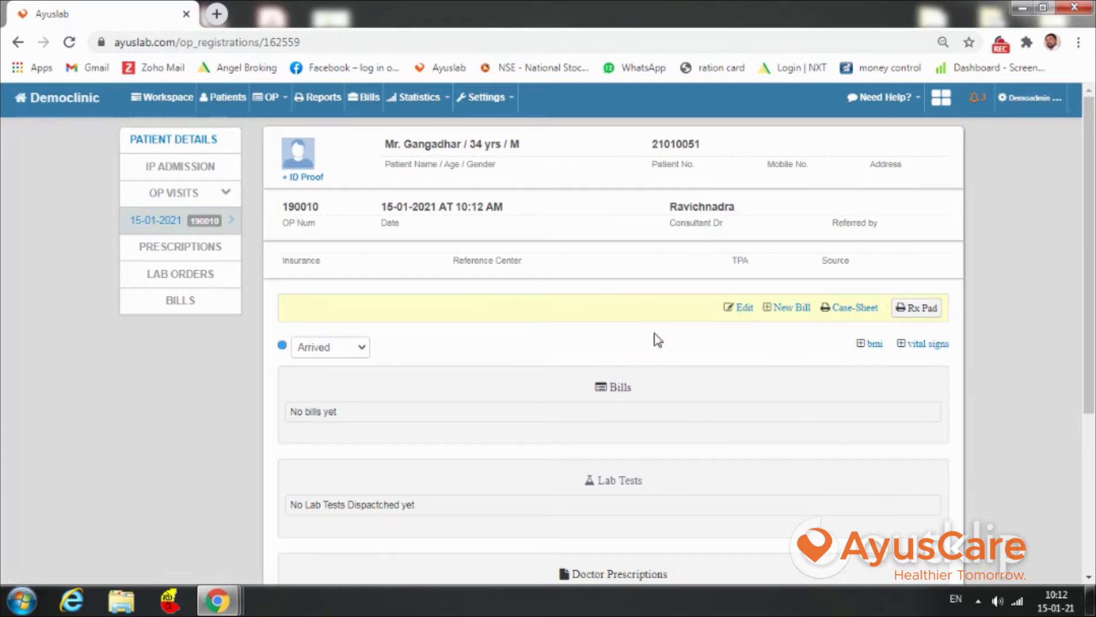
Step: Review the patient's OP visit page and add a BMI record with height 156 cm and weight 67 kg
scroll(644, 380, "down", 2)
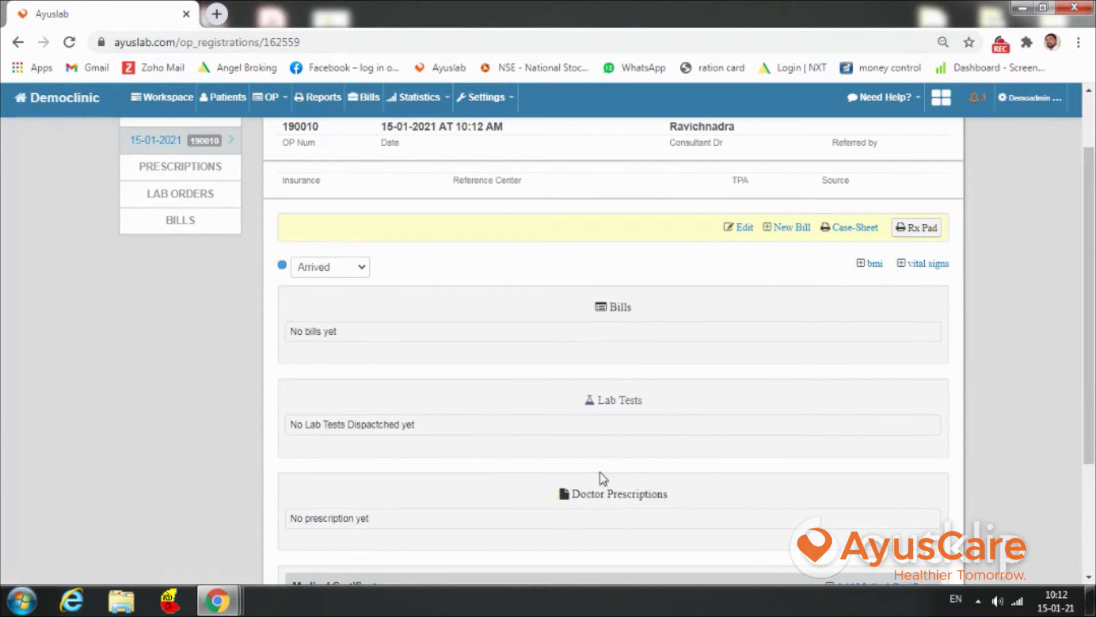
scroll(628, 468, "down", 3)
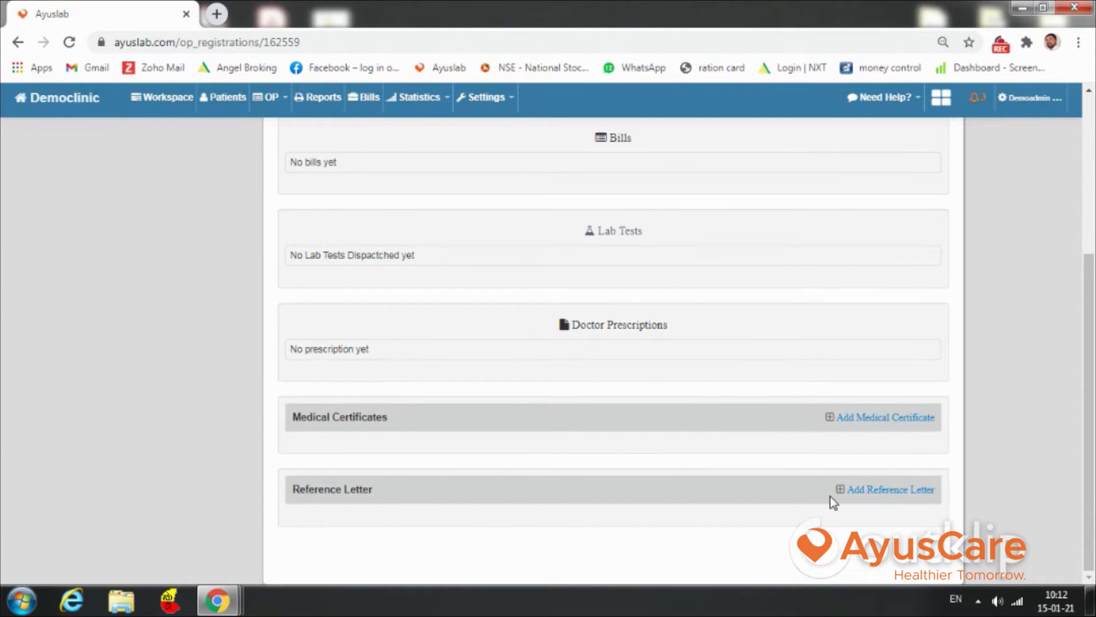
scroll(610, 421, "up", 4)
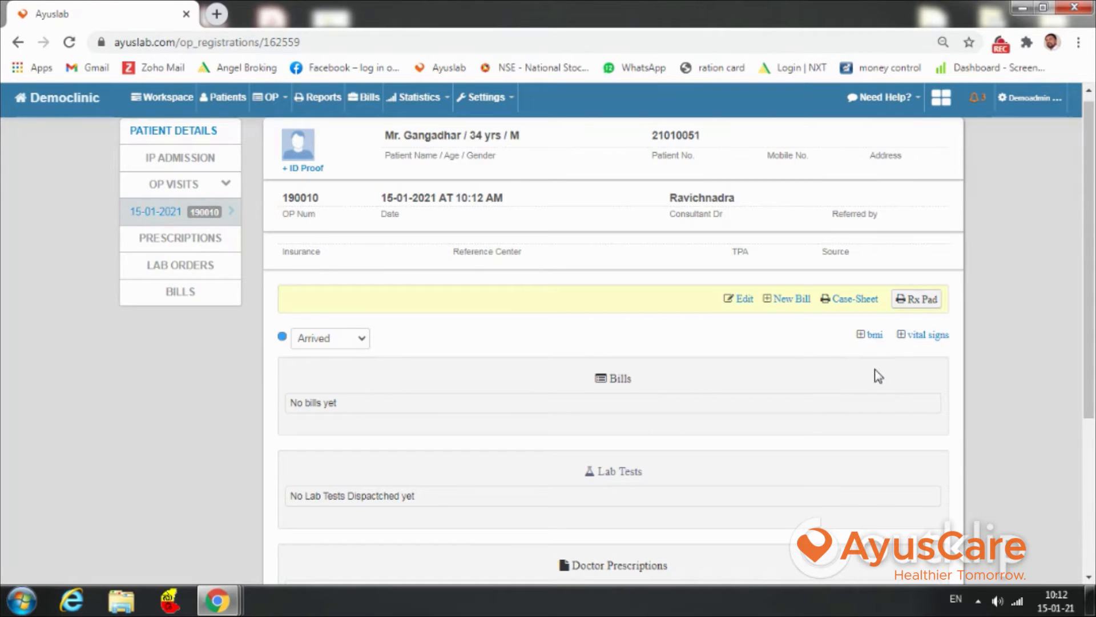
left_click(877, 337)
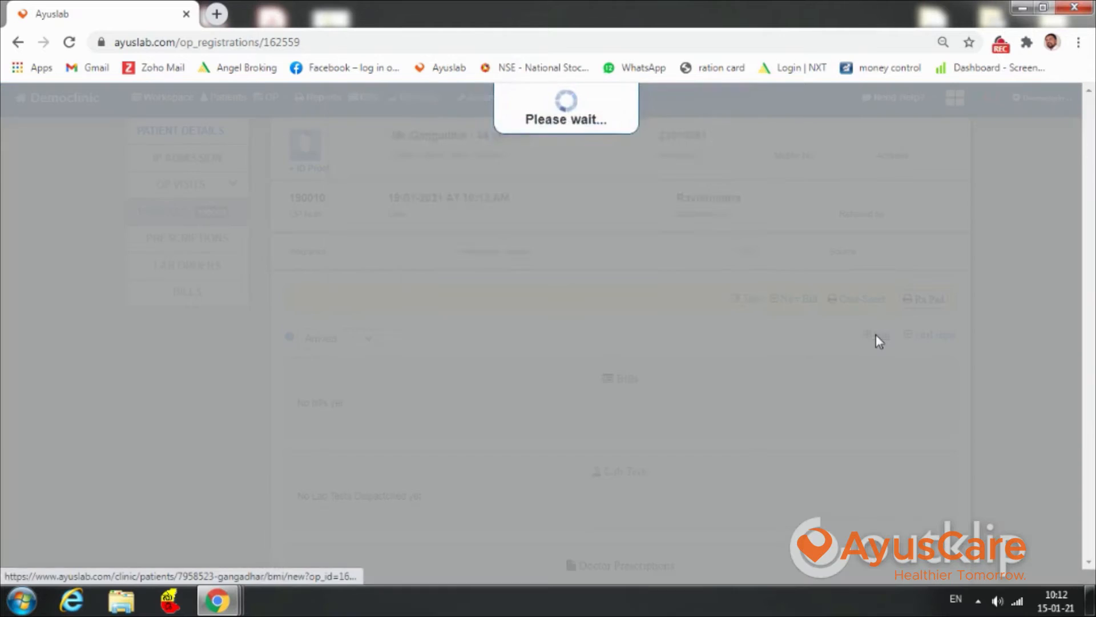
left_click(506, 241)
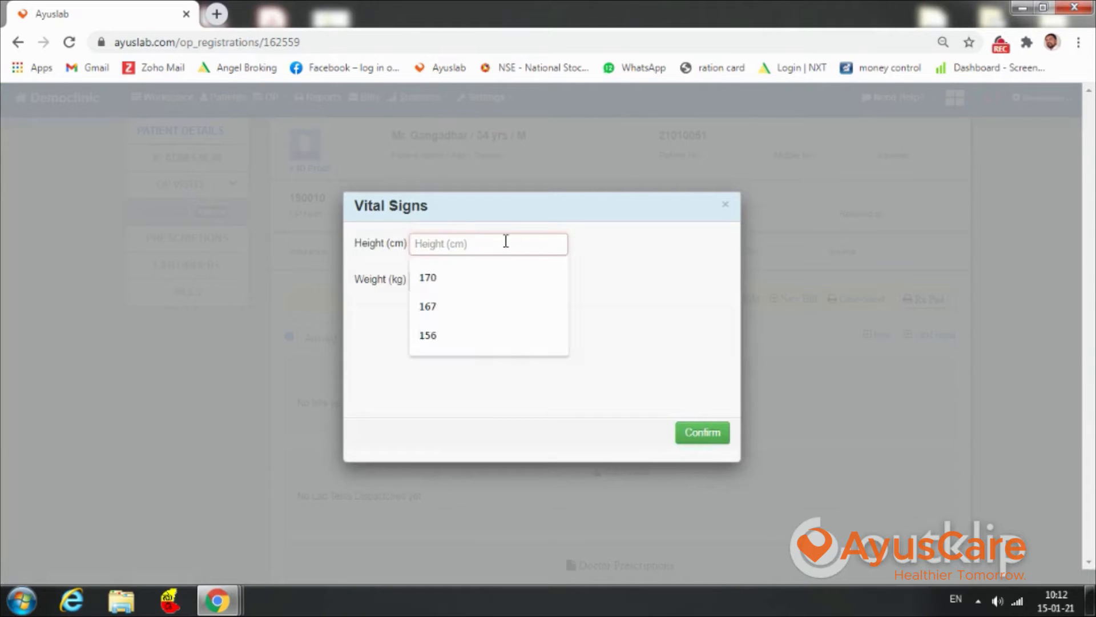
type("156")
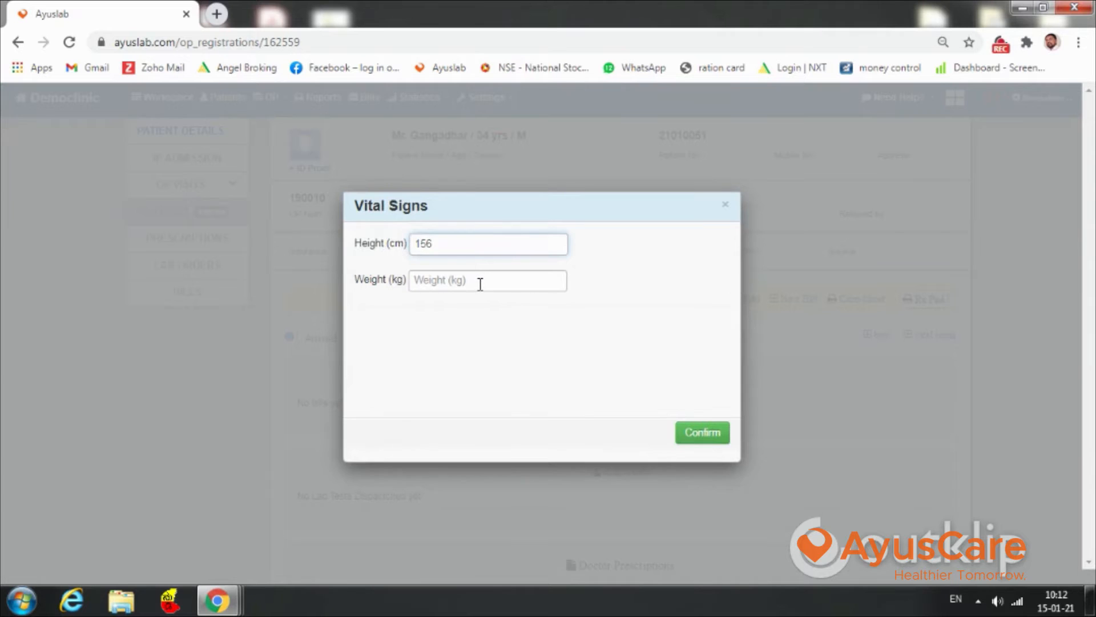
left_click(480, 284)
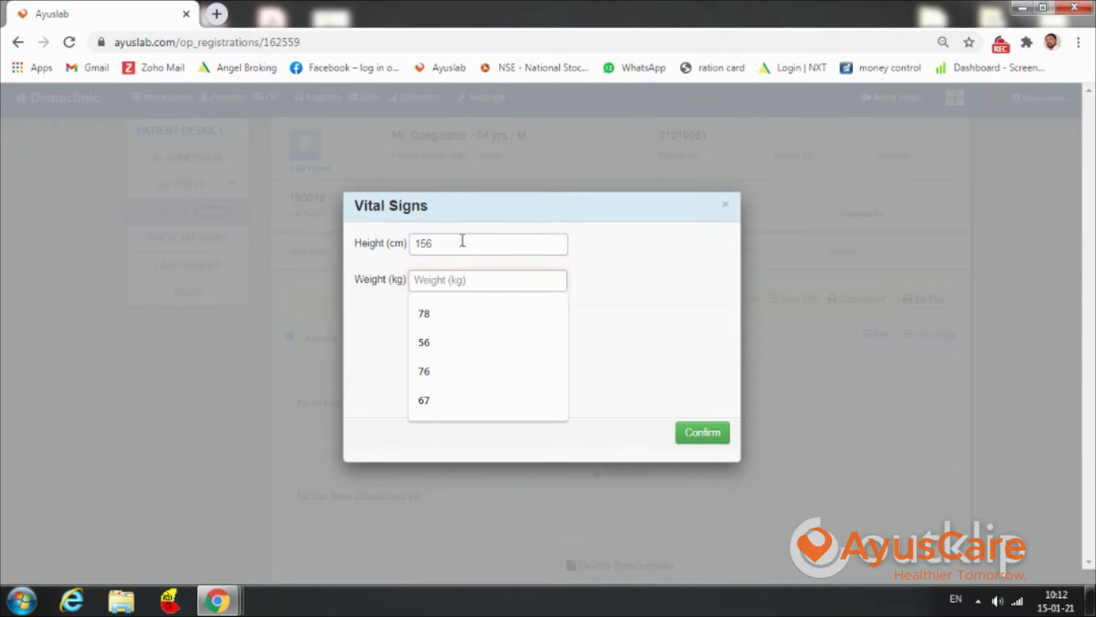
type("67")
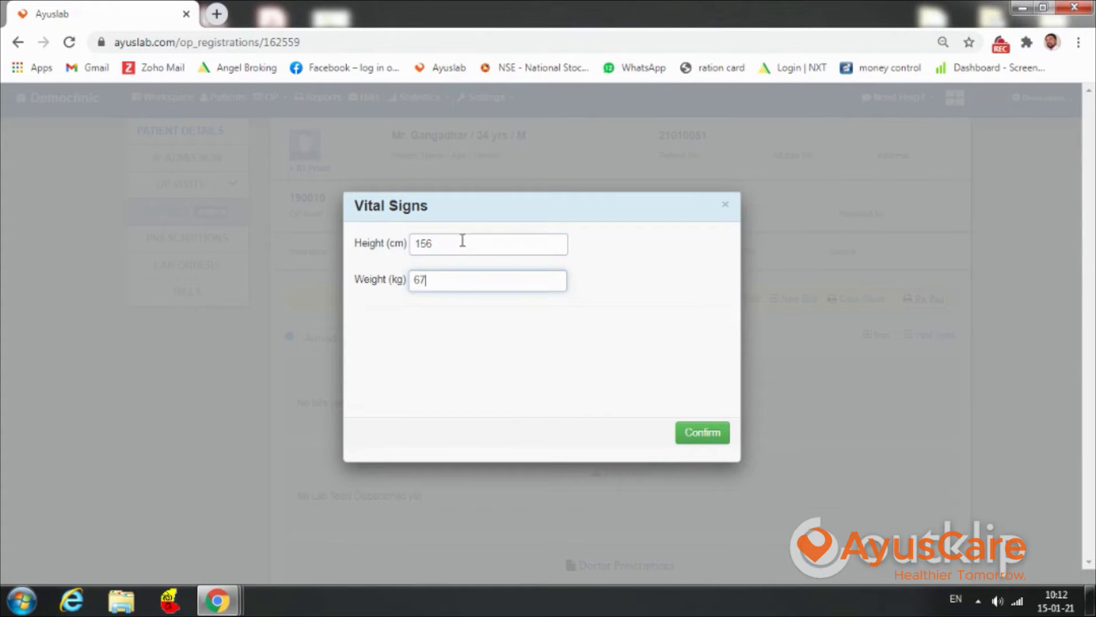
left_click(702, 434)
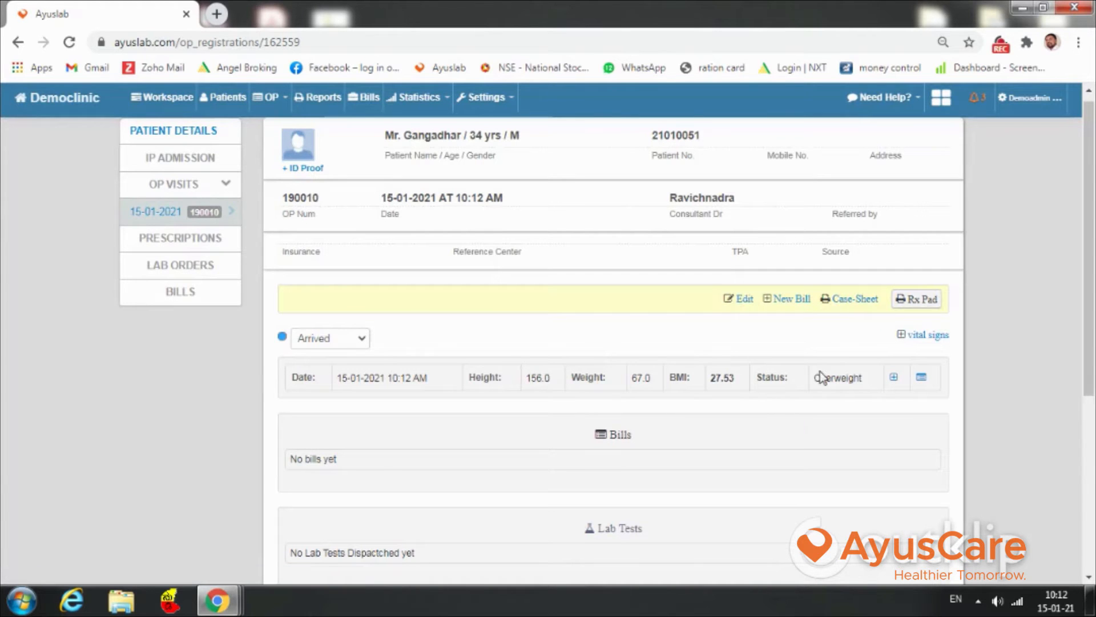
Step: Open the A5 prescription pad printout for the patient's visit and return to the visit page
left_click(915, 299)
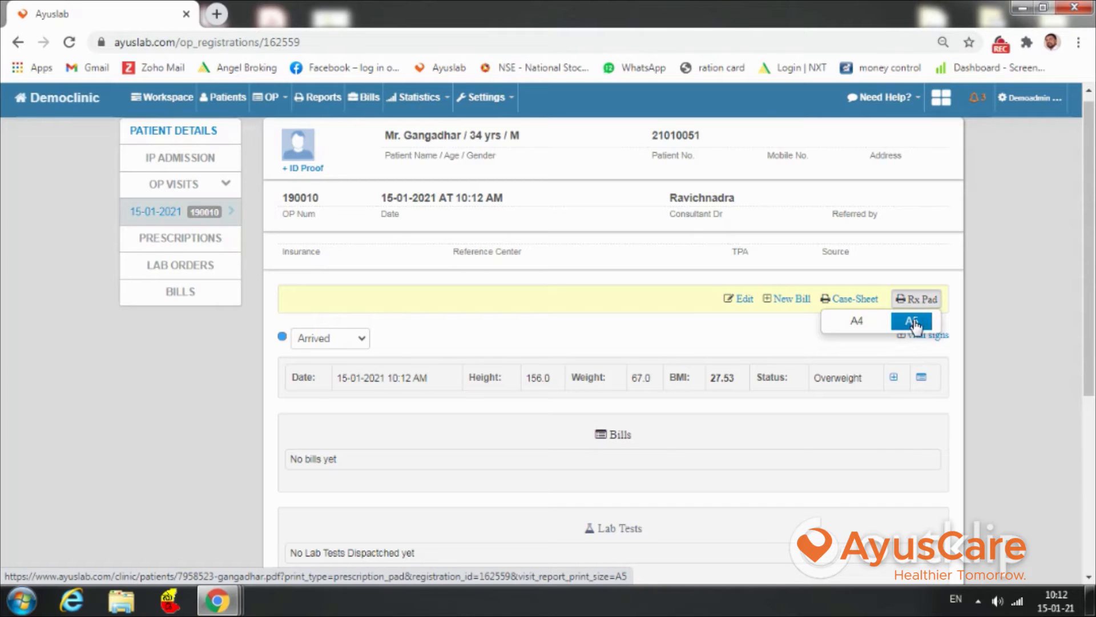
left_click(914, 323)
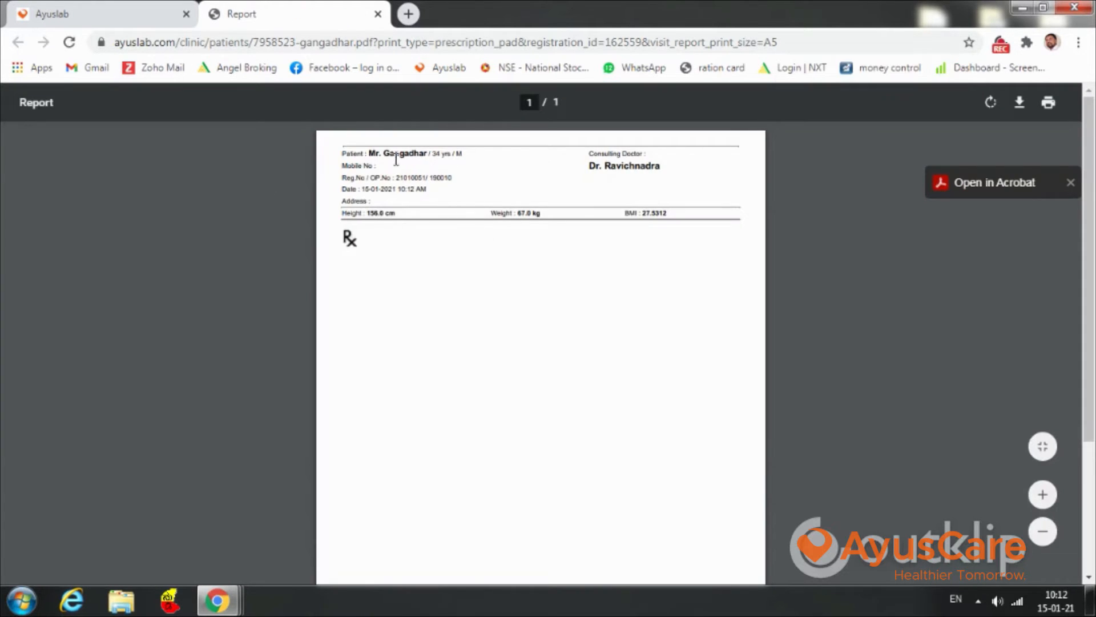
left_click(79, 22)
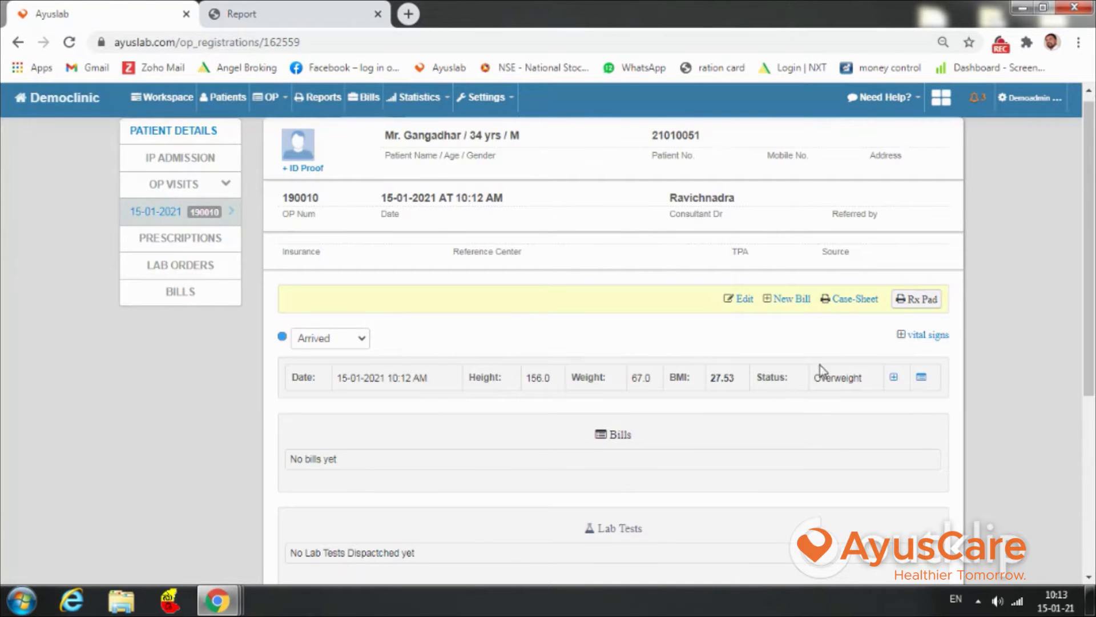
Step: Start a new bill for the patient's OP visit and add the CONSULTATION FEE service item
left_click(792, 300)
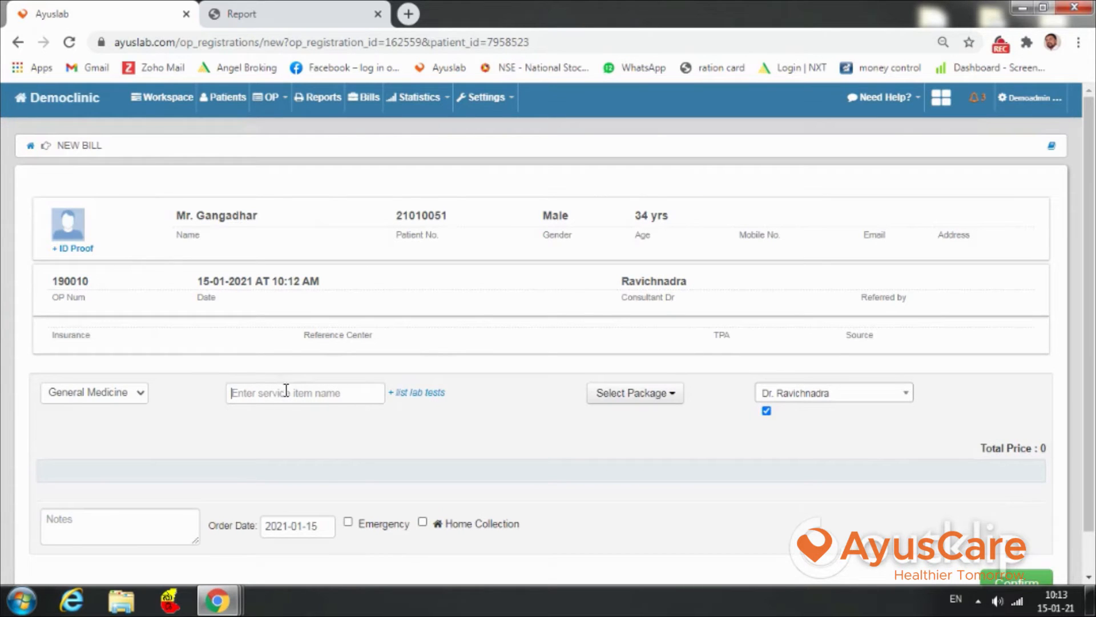
left_click(286, 392)
type("con")
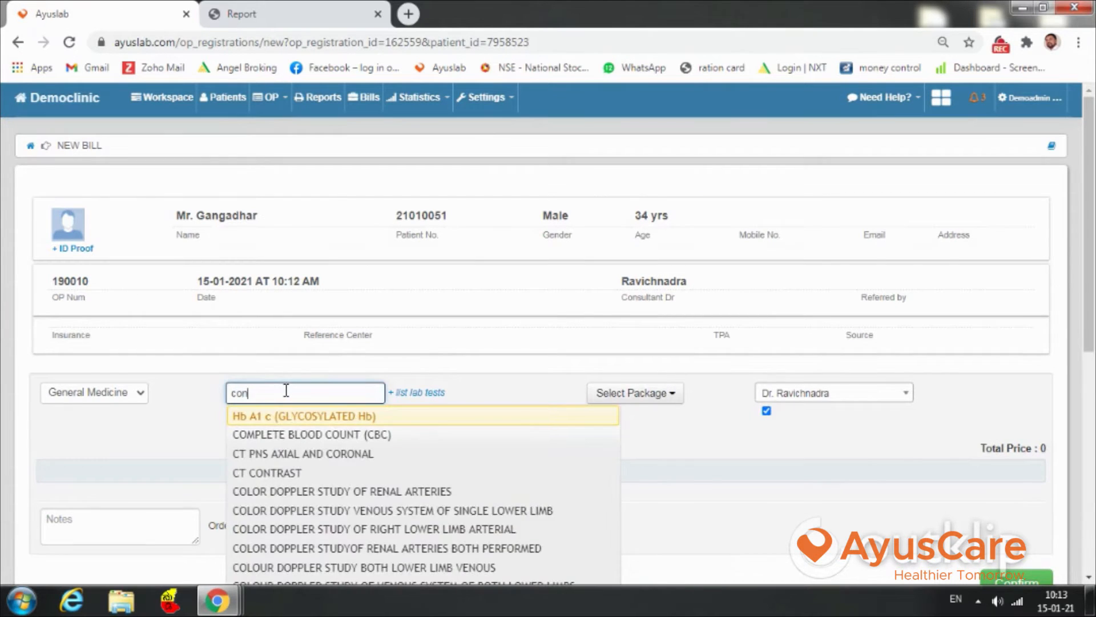
left_click(333, 454)
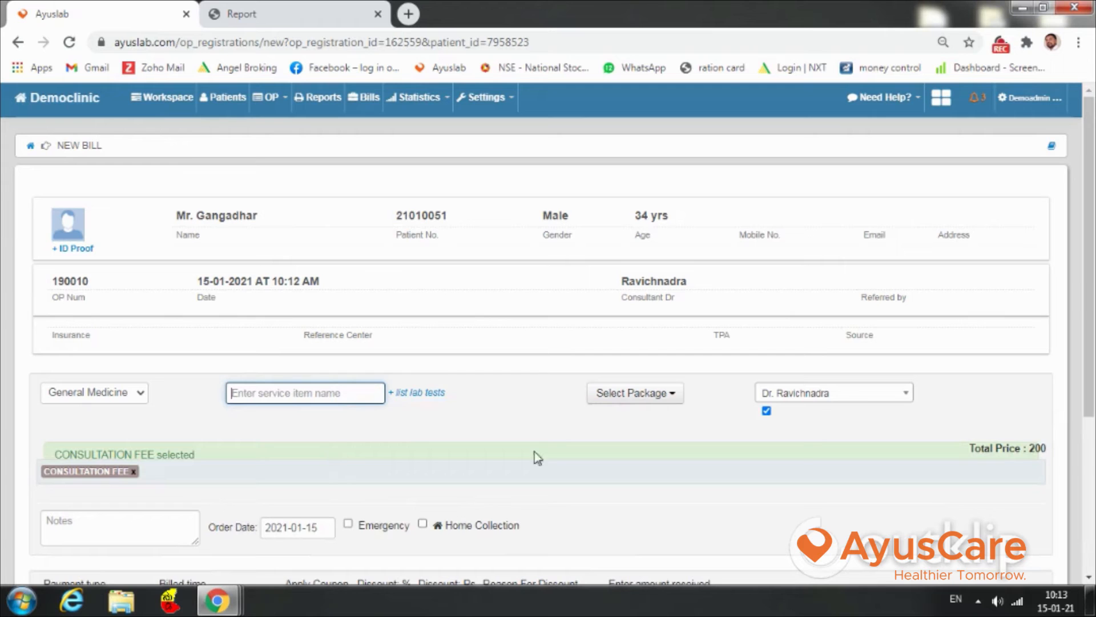
Step: Enter 200 as the amount received for the consultation fee, confirm the bill, and check the created bill
scroll(882, 463, "down", 4)
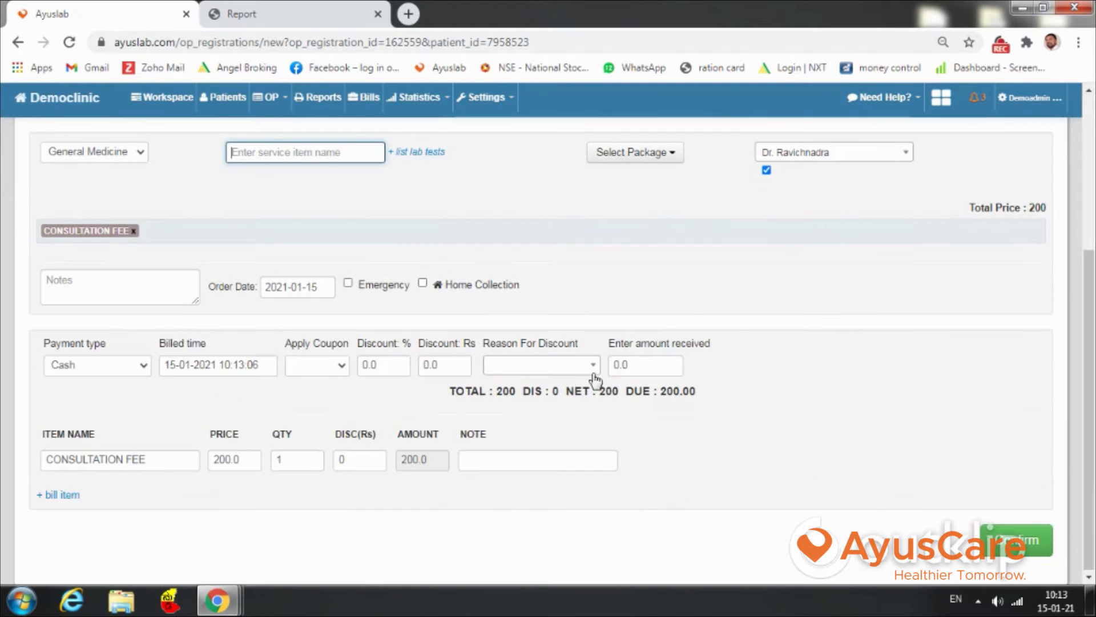
left_click(615, 365)
type("2")
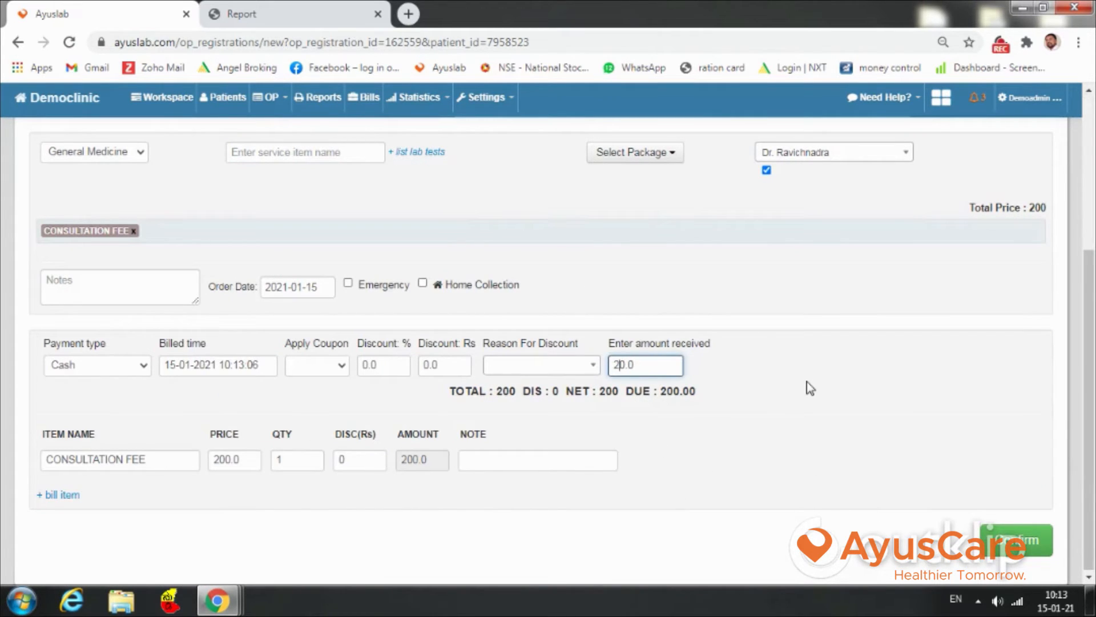
type("0")
left_click(1021, 539)
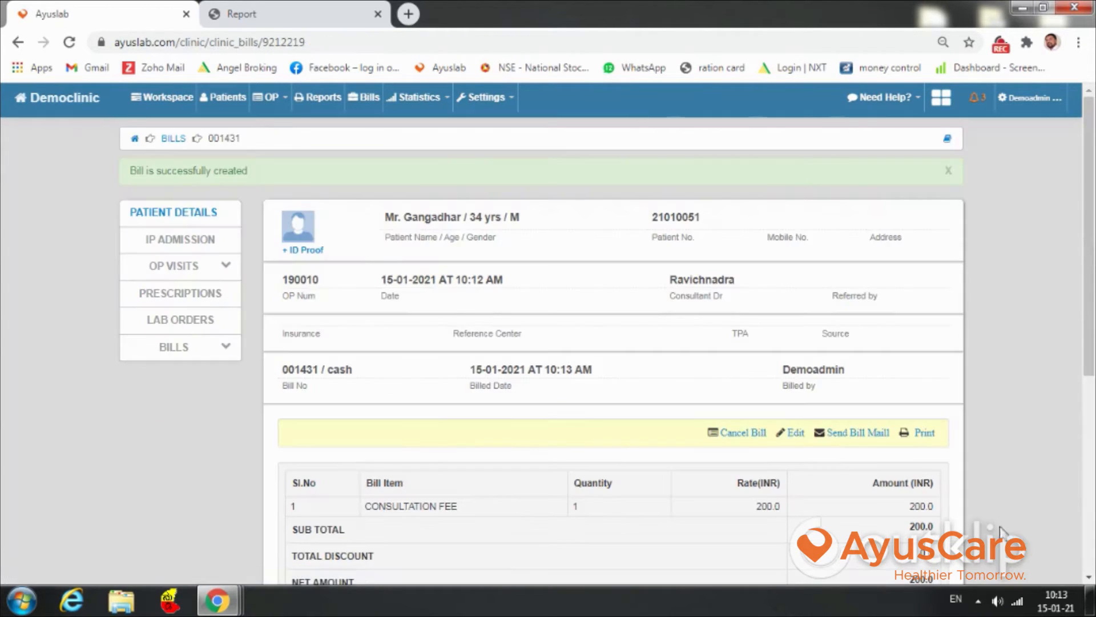
scroll(710, 300, "down", 4)
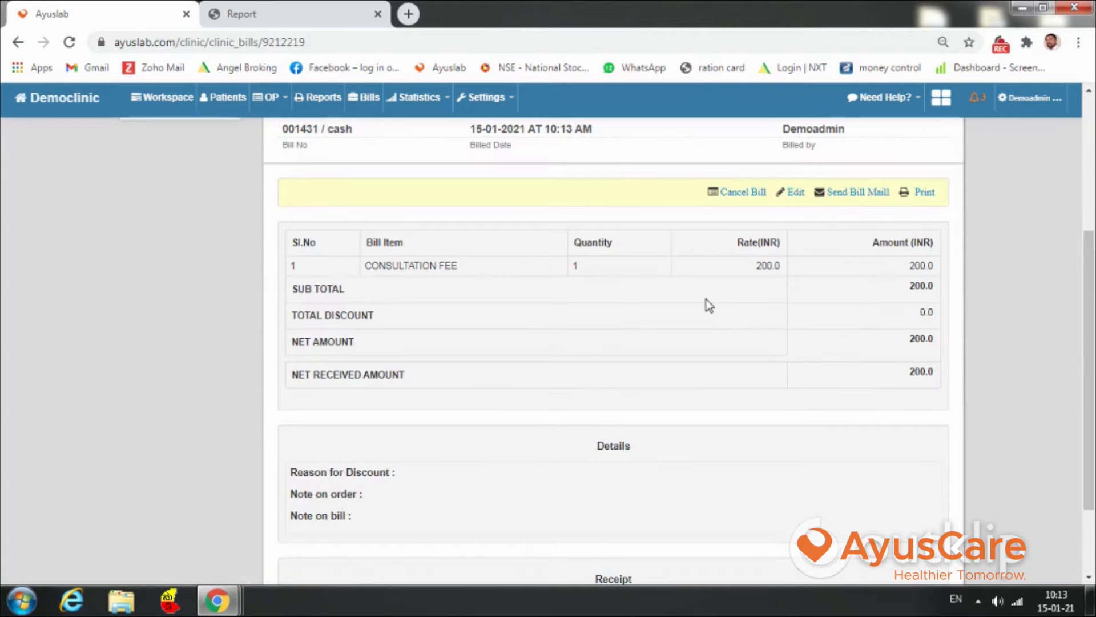
scroll(707, 300, "up", 4)
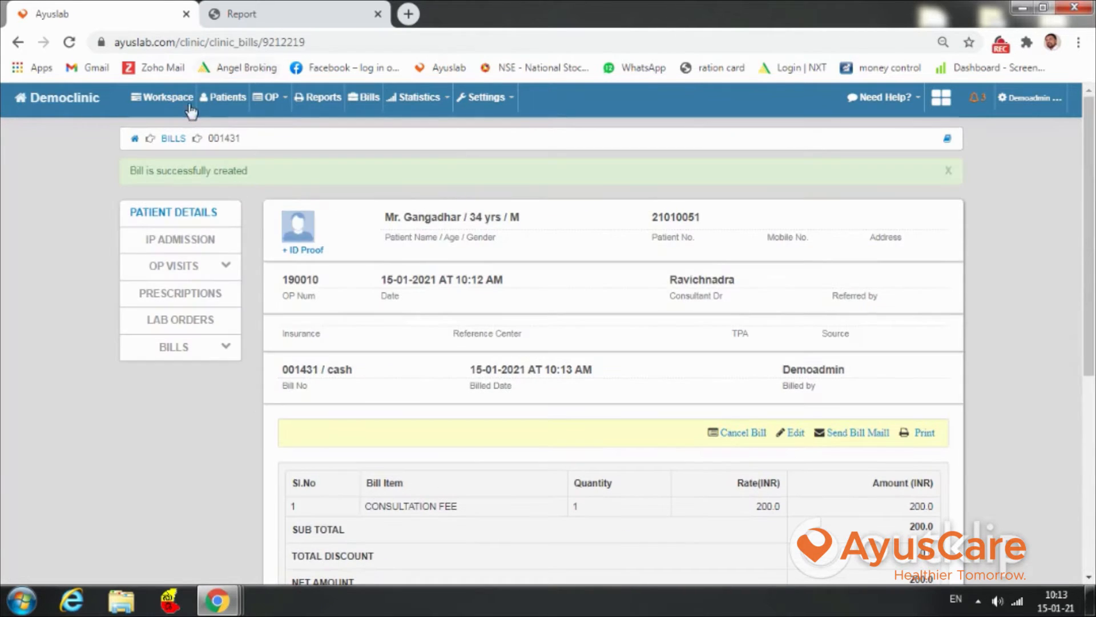
Step: Open the 10:12 AM visit's details from the workspace and set the visit status to In Room
left_click(172, 101)
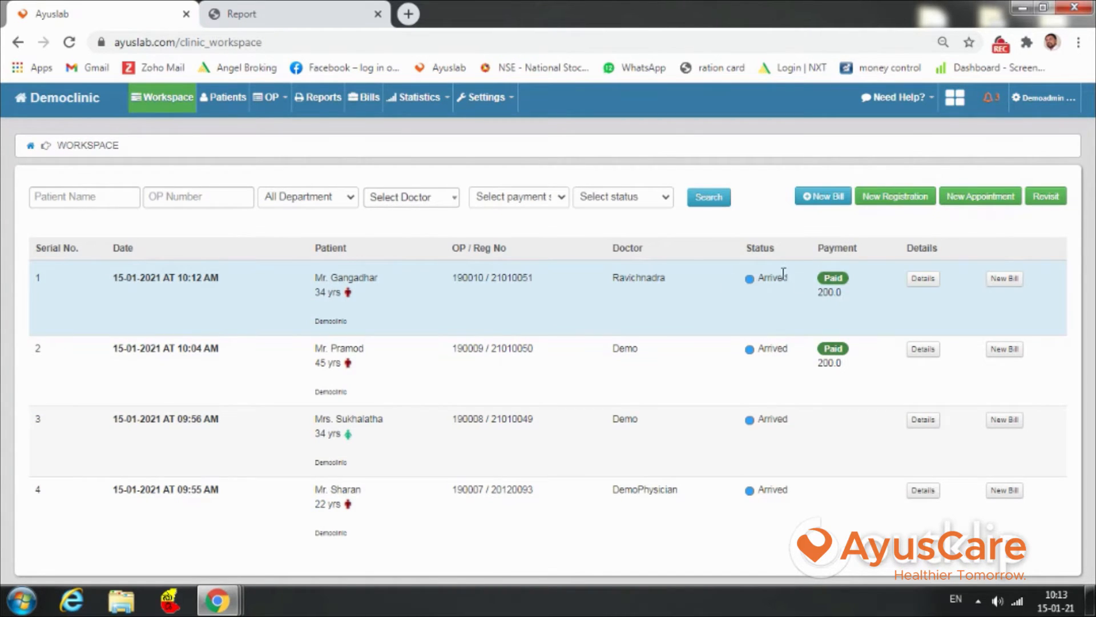
left_click(928, 286)
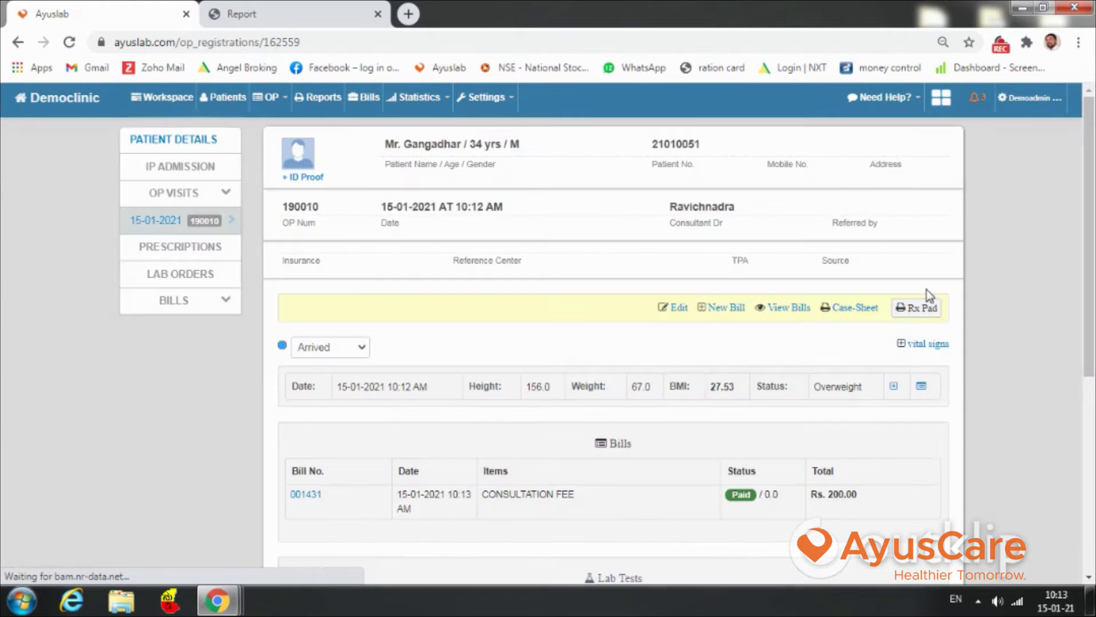
left_click(323, 349)
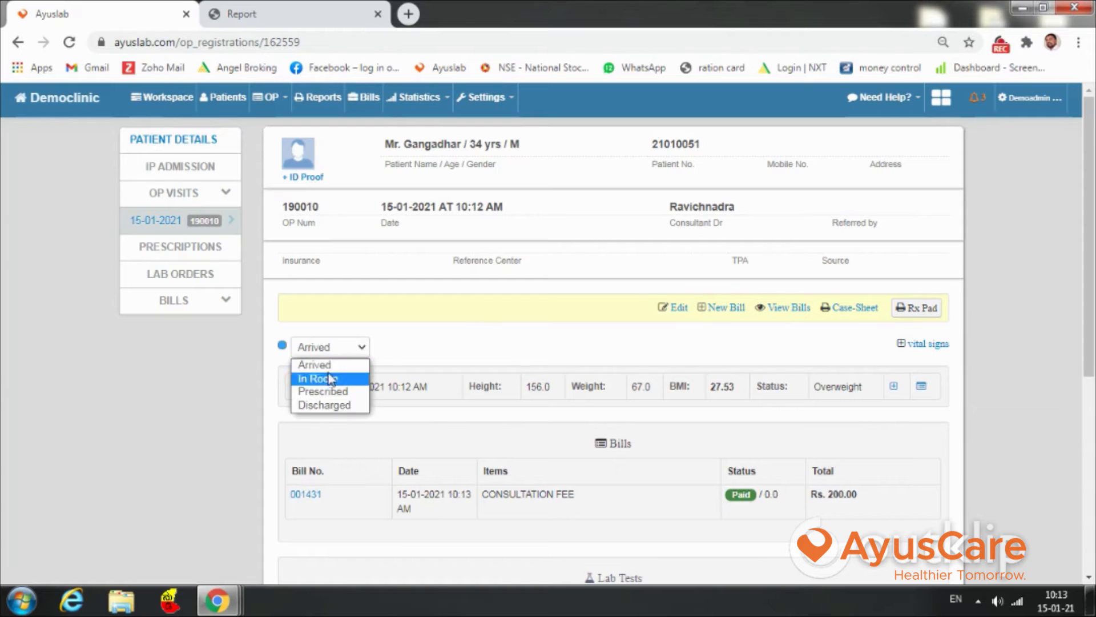
left_click(348, 379)
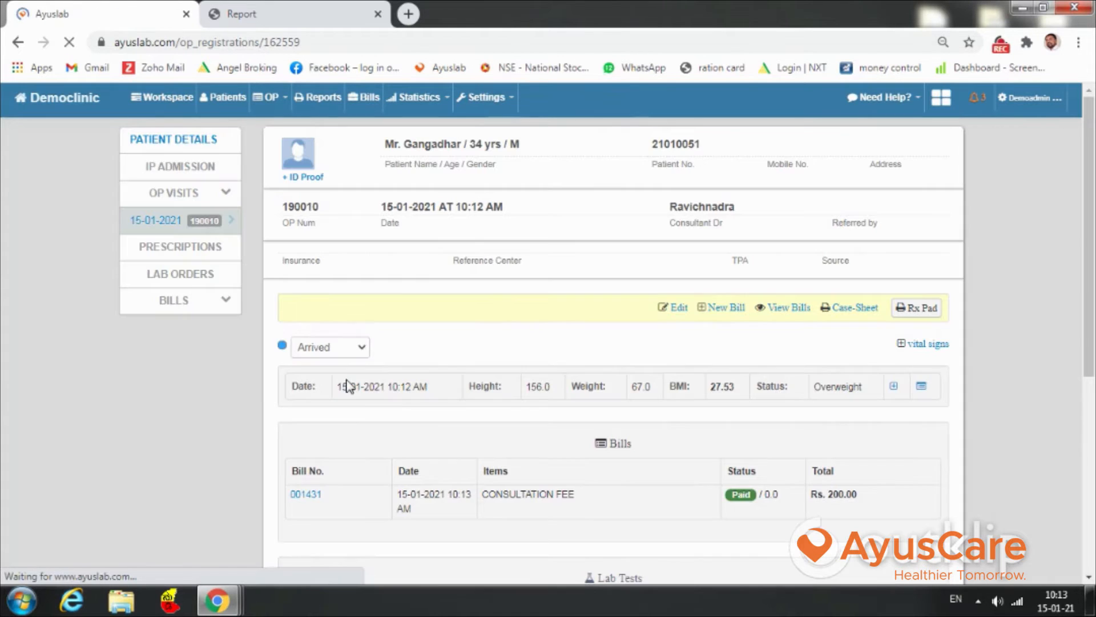
Step: Return to the workspace, open the 10:04 AM visit's details, and set its status to In Room
left_click(186, 102)
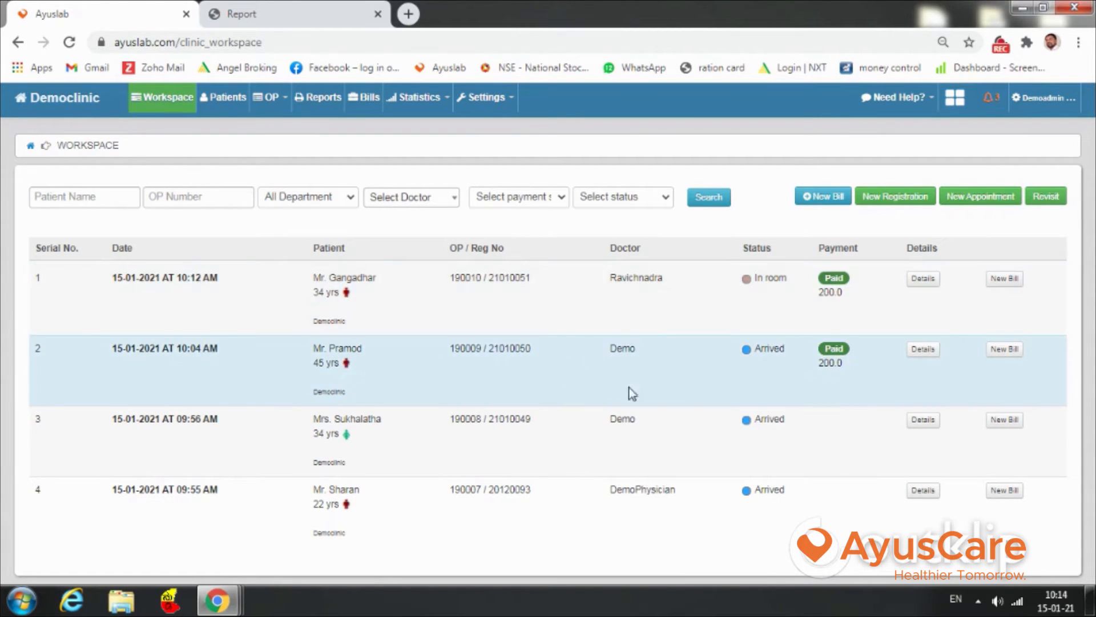
left_click(935, 353)
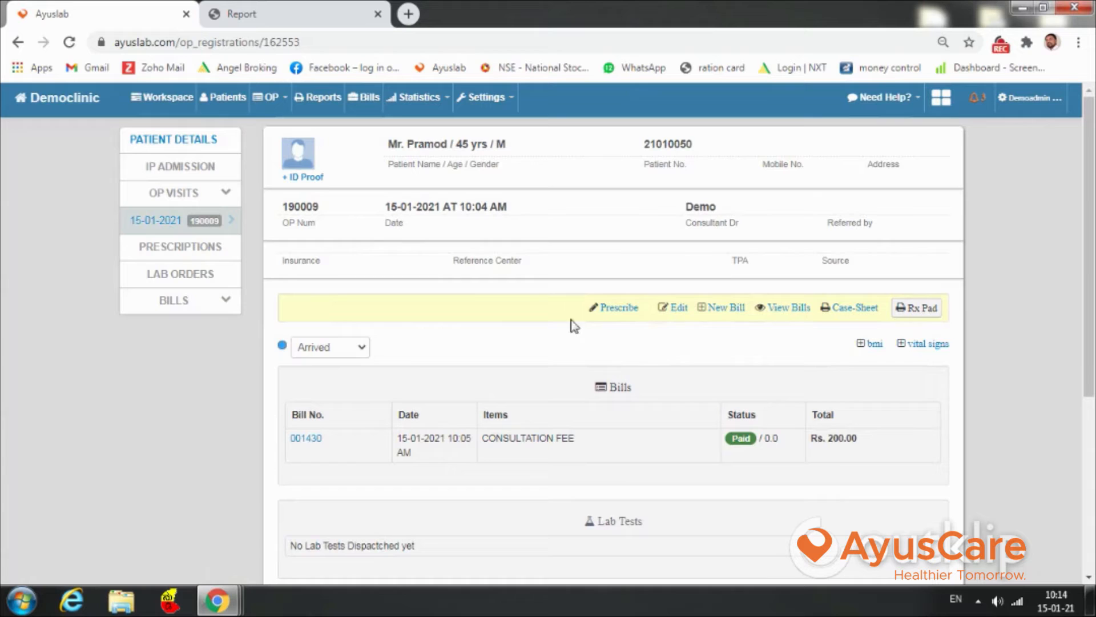
left_click(355, 348)
left_click(344, 379)
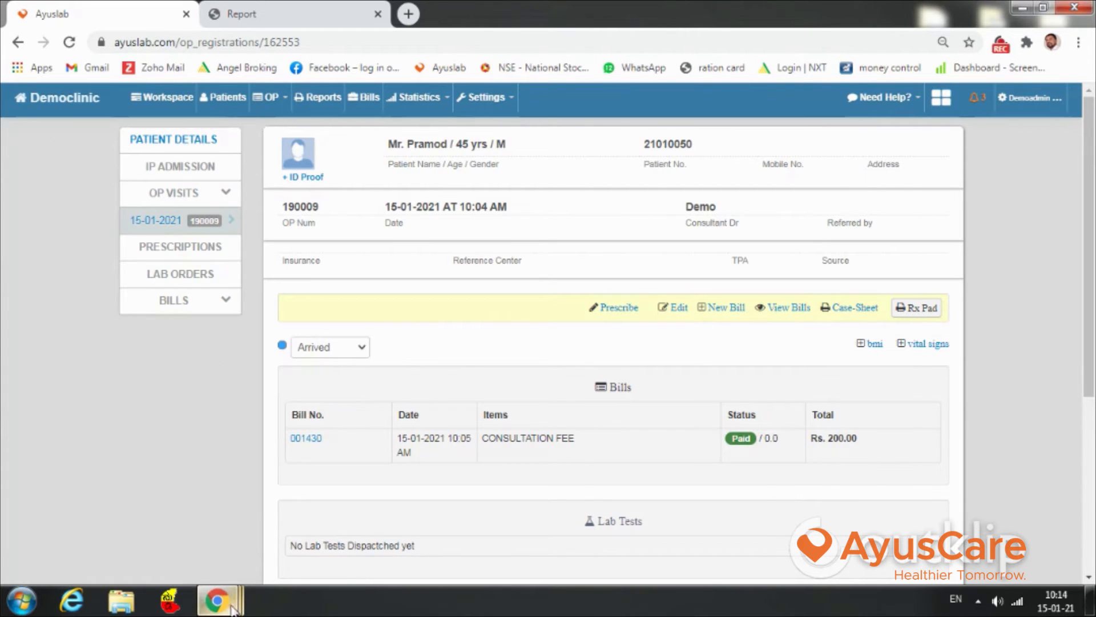
Step: Switch to the incognito browser window with the physician's login and refresh its workspace list
mouse_move(232, 611)
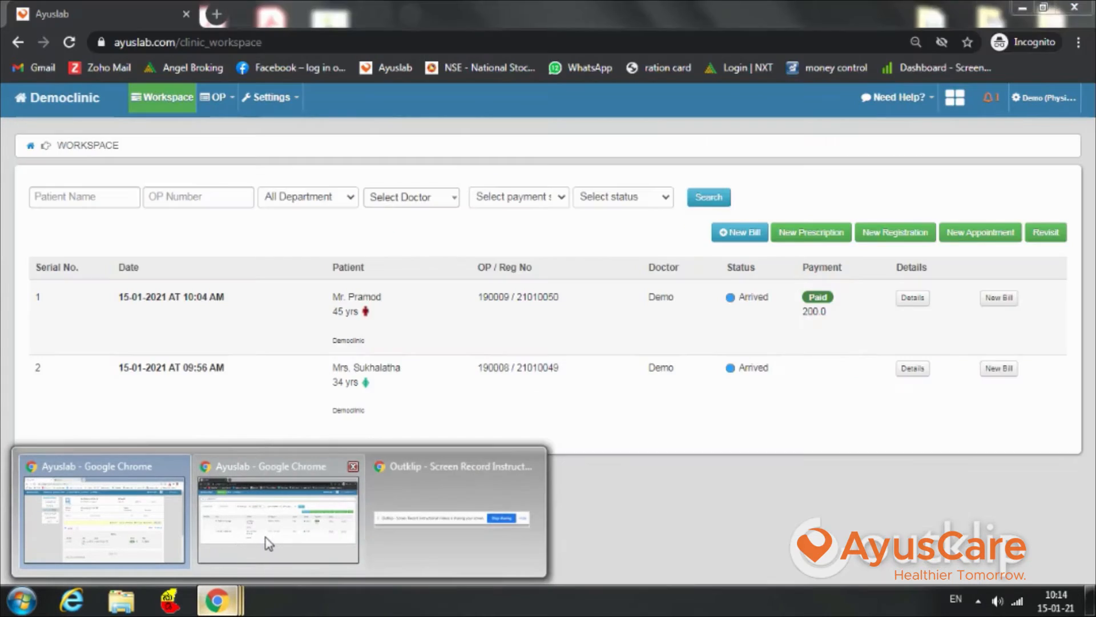
left_click(266, 540)
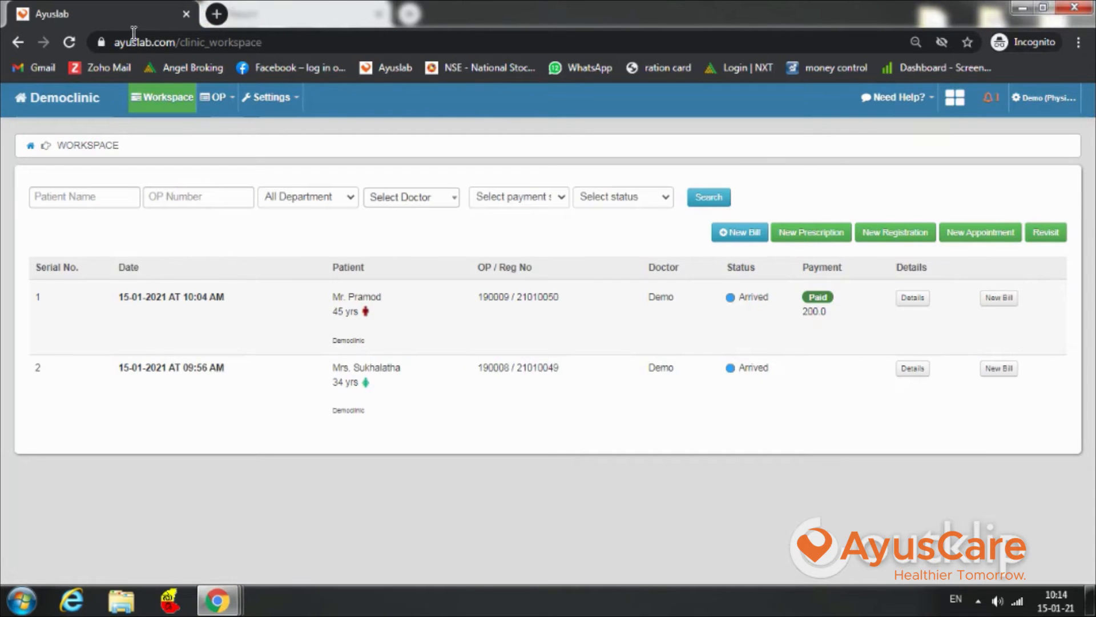
left_click(69, 42)
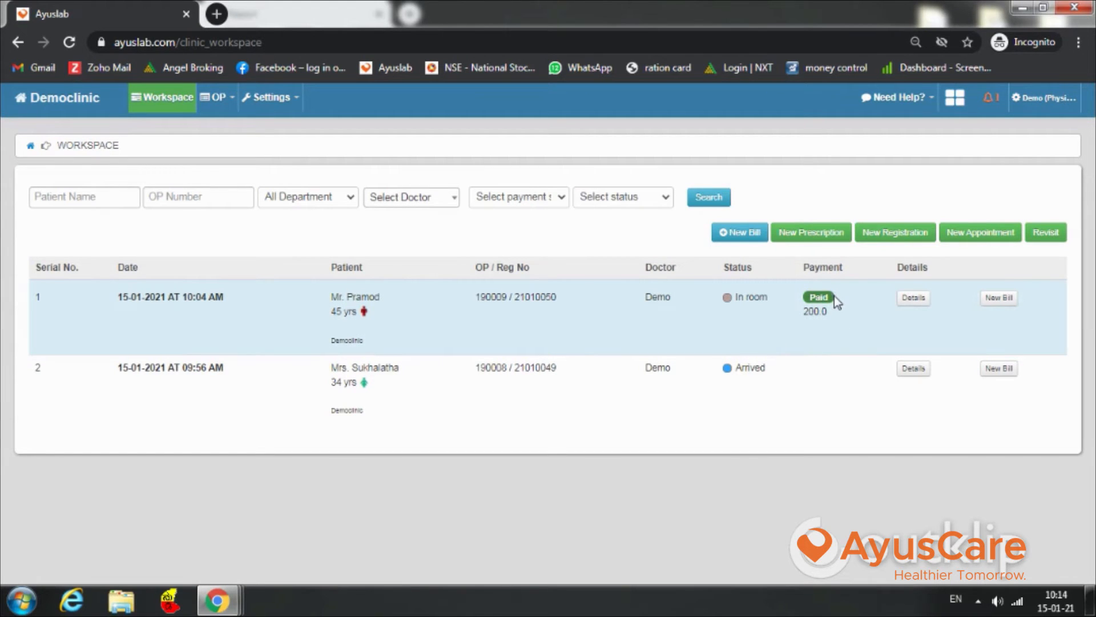
Step: Start a new prescription from the 10:04 AM visit's details and enter "jkdlkdflkfn mlnlkajd" as the remarks
left_click(915, 299)
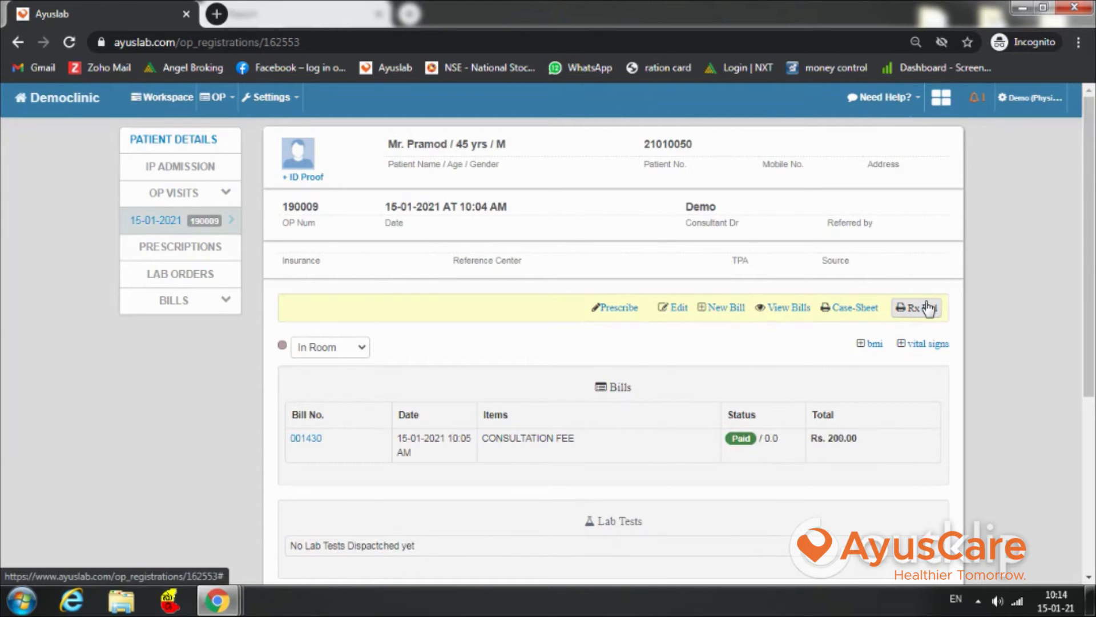
left_click(627, 310)
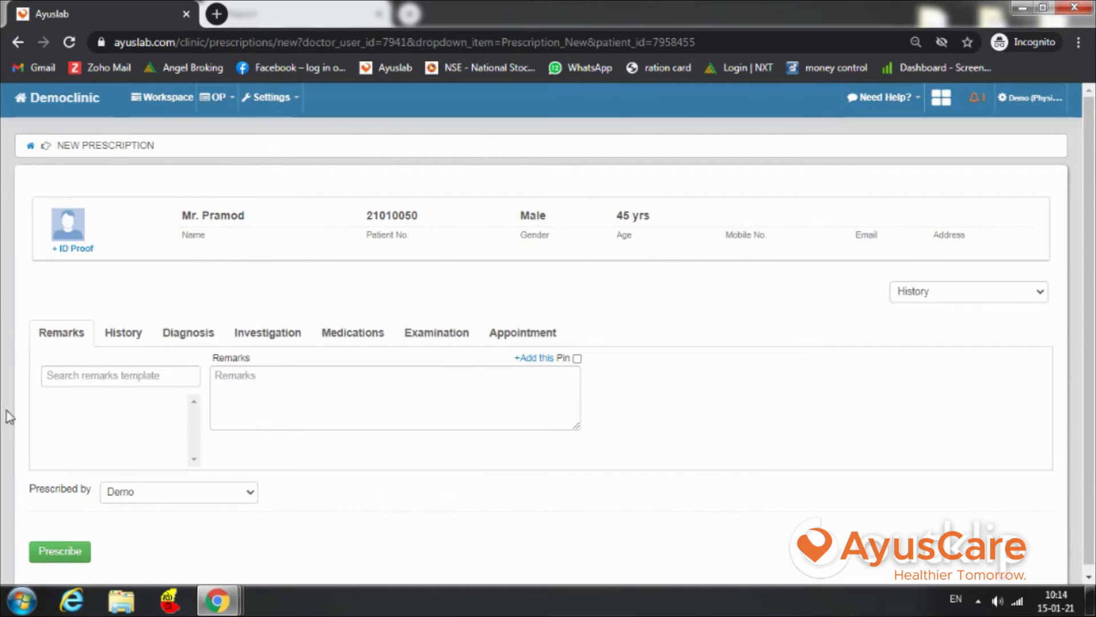
left_click(284, 377)
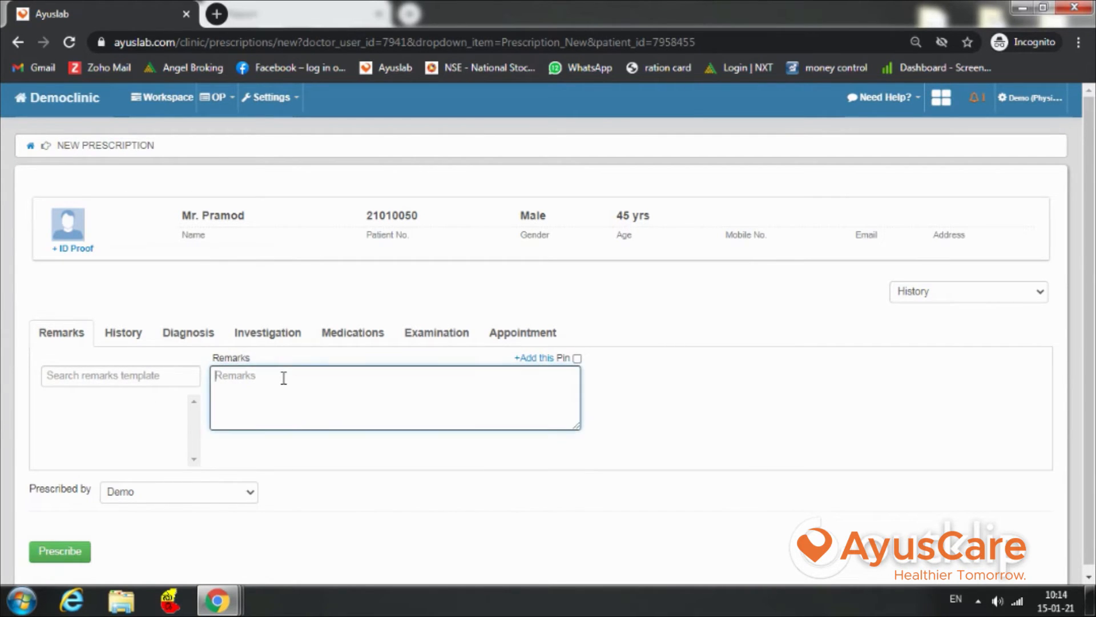
type("jkdlkdflkfn mlnlkajd")
Step: Fill in the history with R SHOULDER PAIN H/O LIFTING WEIGHTS and the diagnosis with MEDIAL MENISCAL TEAR from the templates
left_click(124, 334)
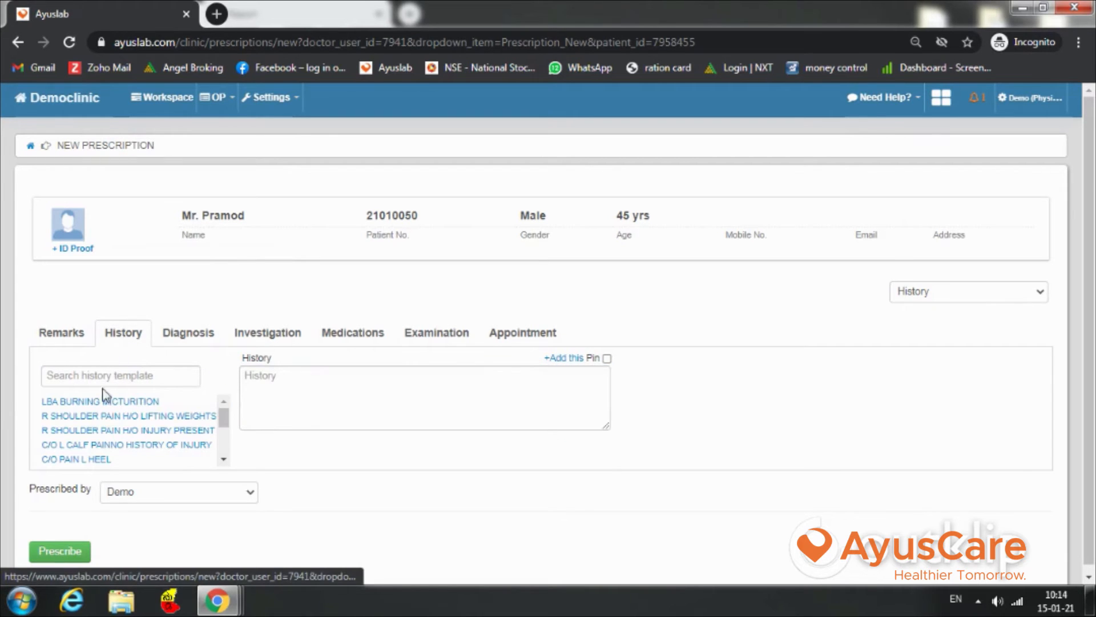
left_click(104, 421)
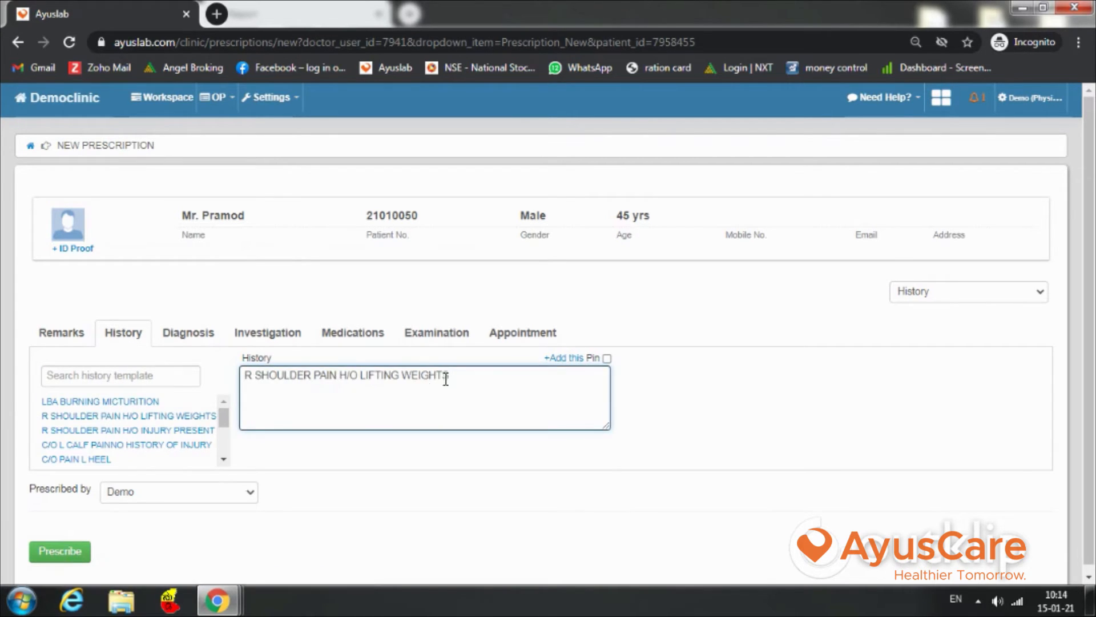
left_click(184, 336)
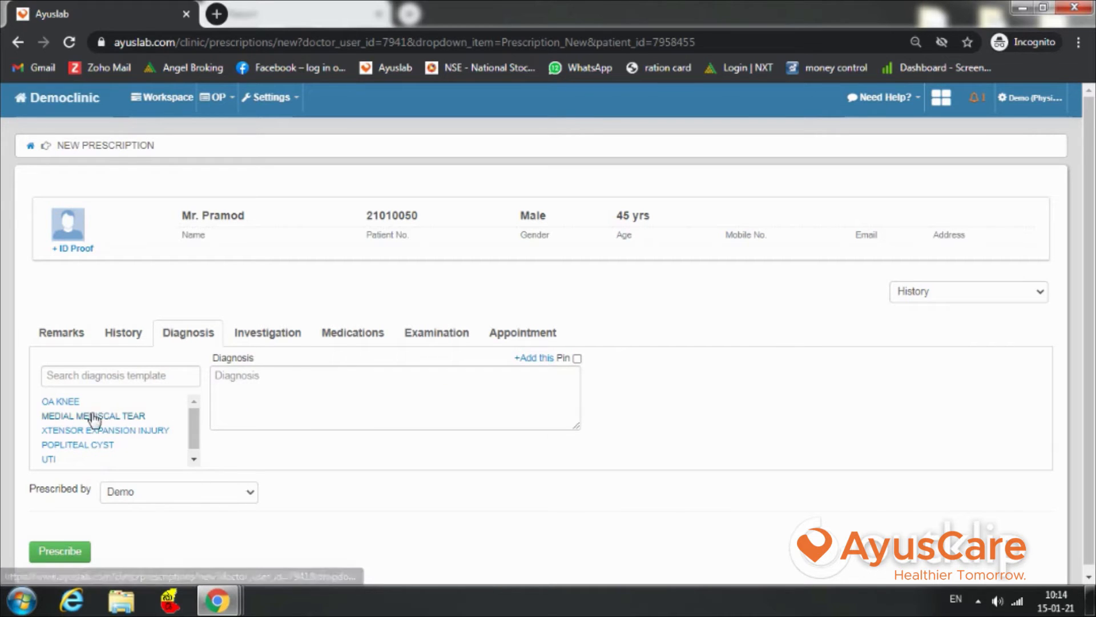
left_click(126, 416)
Step: Add the DC lab test to the prescription's investigation section
left_click(285, 342)
left_click(93, 360)
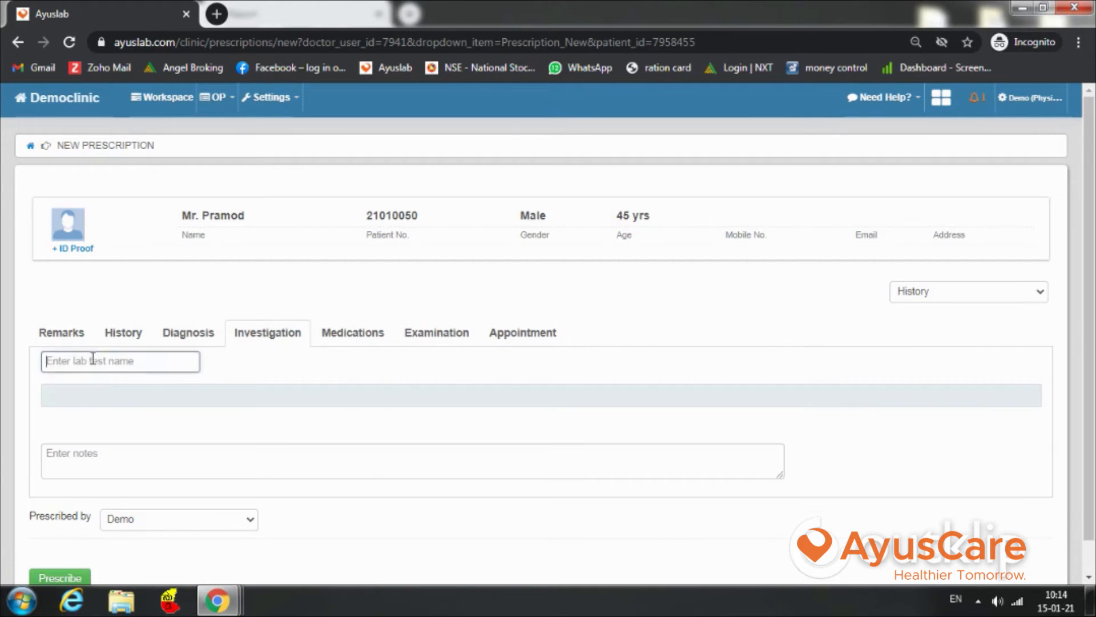
type("dc")
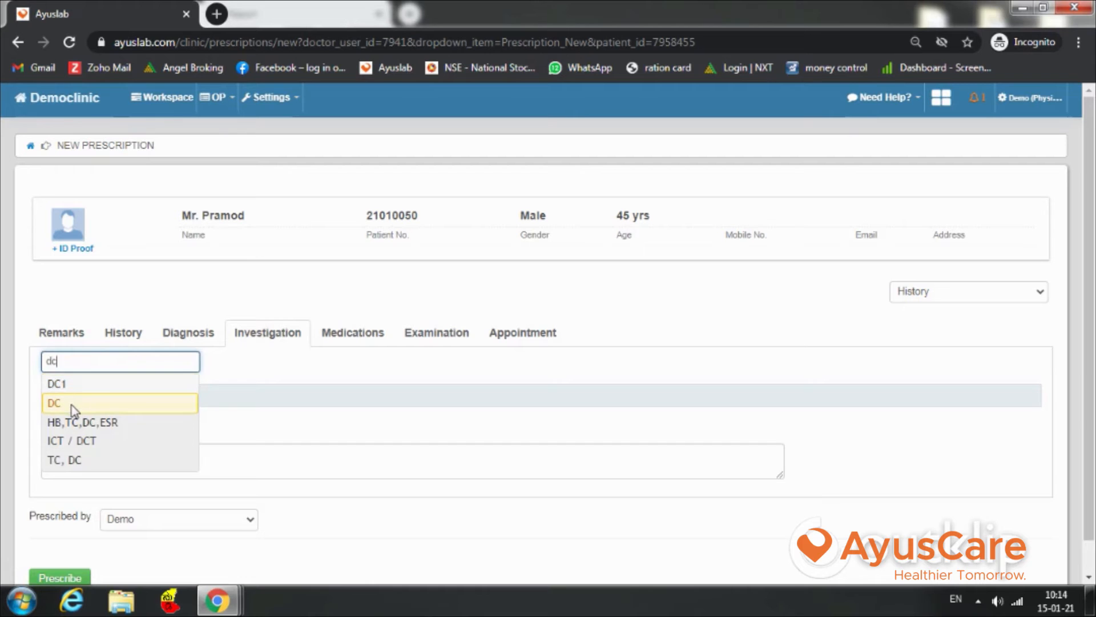
left_click(72, 406)
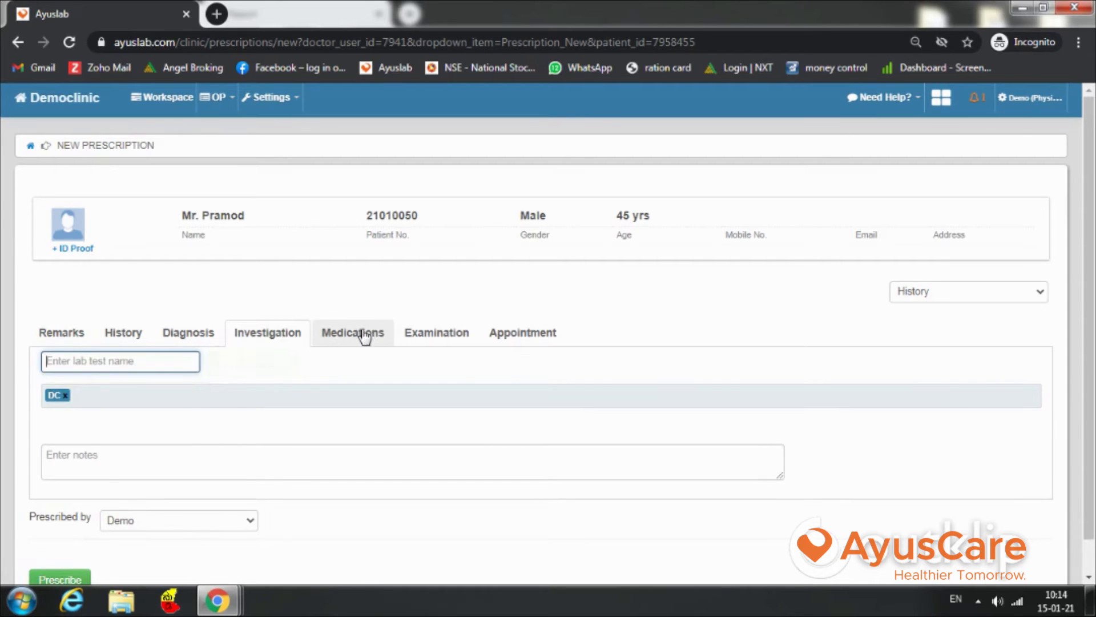
Step: Add Asthalin to the medications and insert the TENDERNESS LOW LUMBAR SPINE template as the examination finding
left_click(362, 332)
left_click(56, 403)
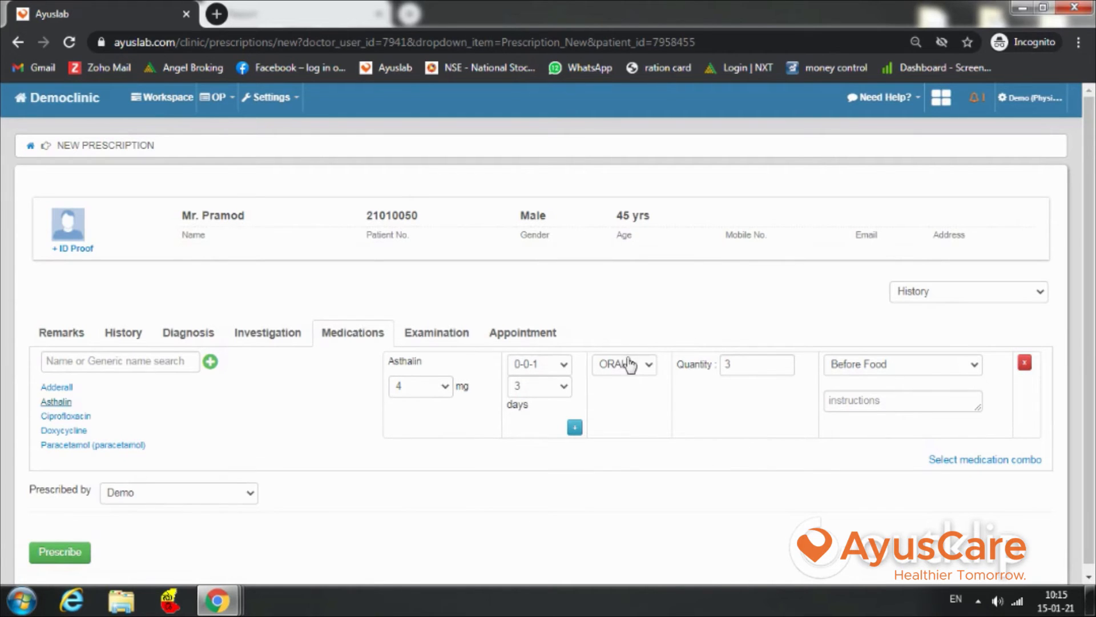
left_click(432, 337)
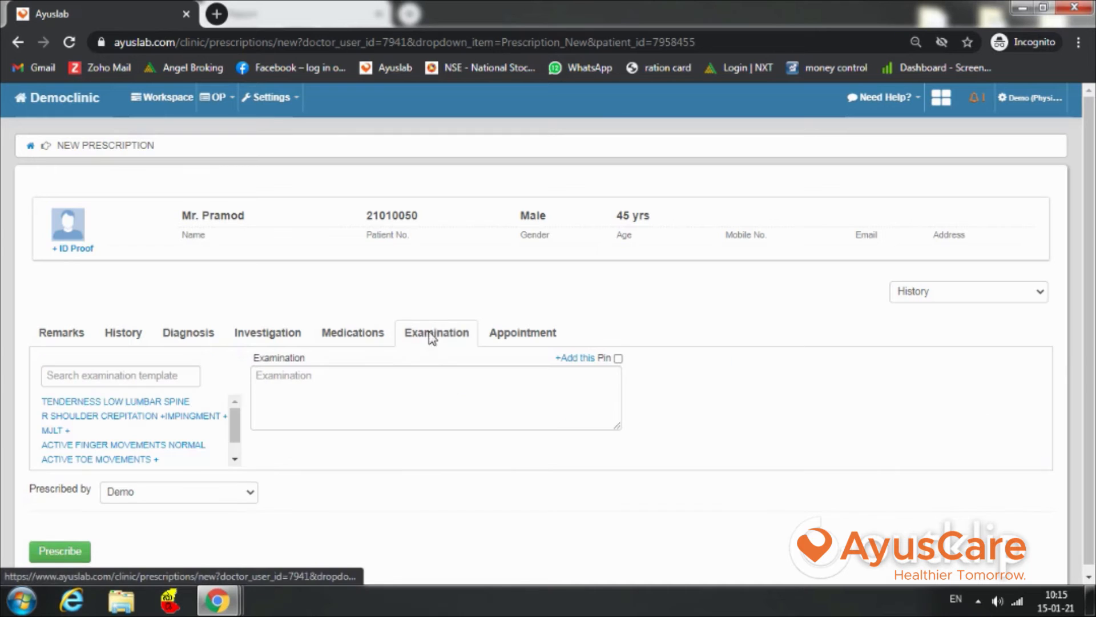
left_click(117, 403)
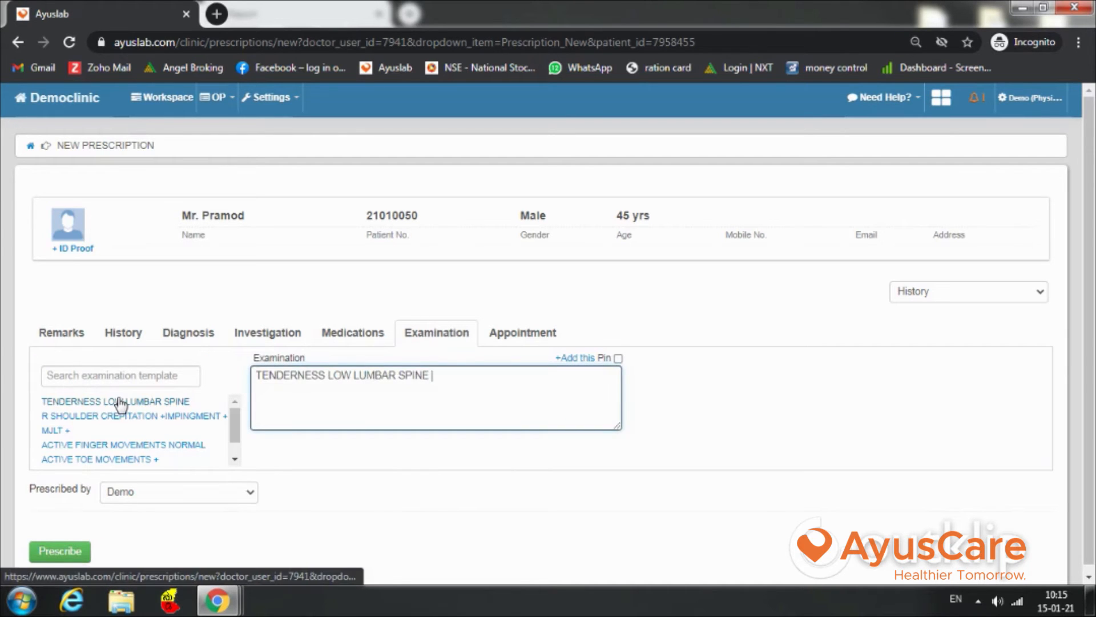
left_click(524, 334)
left_click(254, 366)
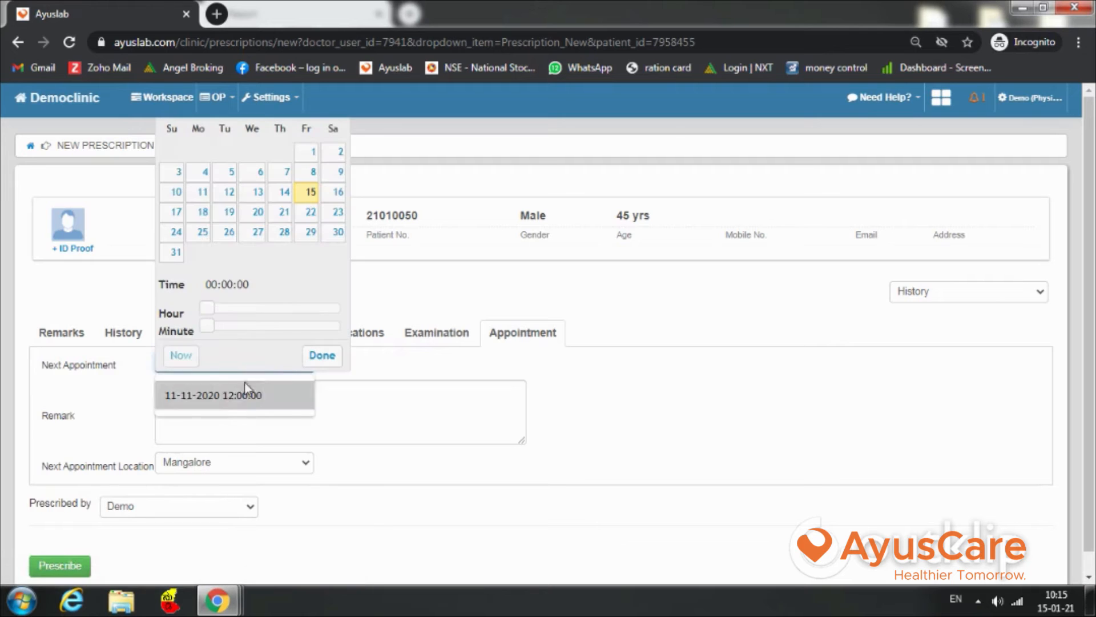
left_click(203, 212)
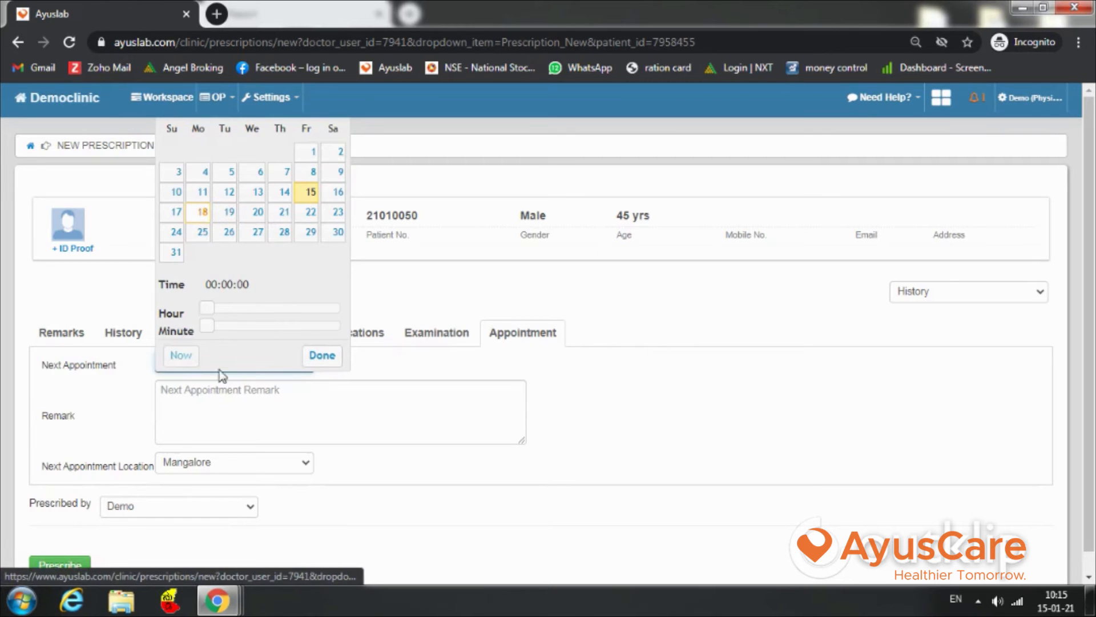
left_click(265, 309)
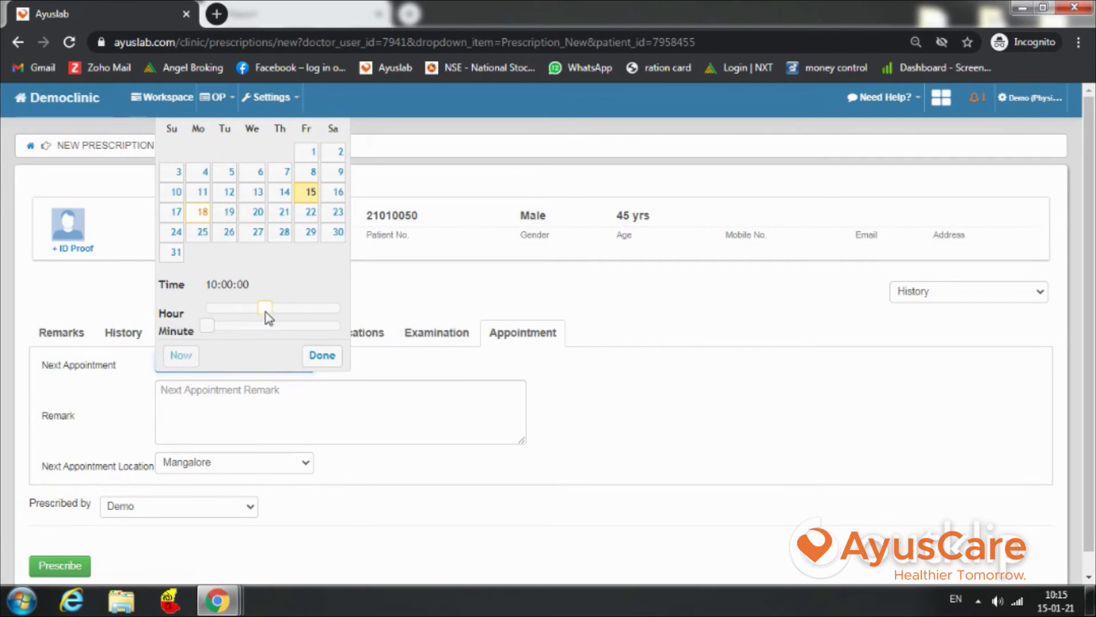
left_click(320, 356)
scroll(318, 397, "down", 1)
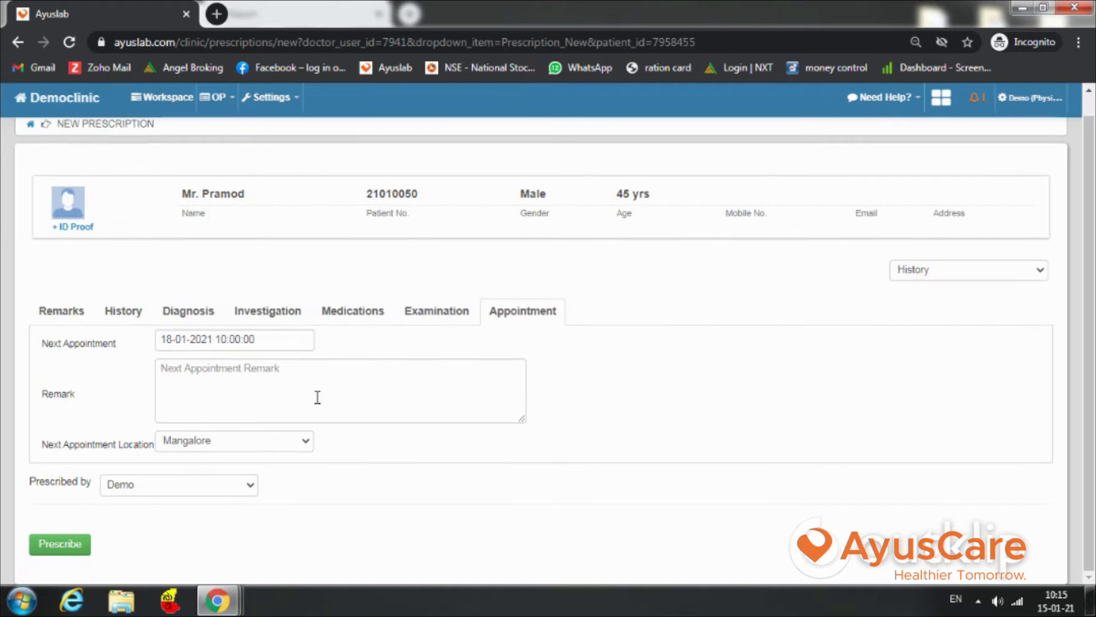
left_click(68, 545)
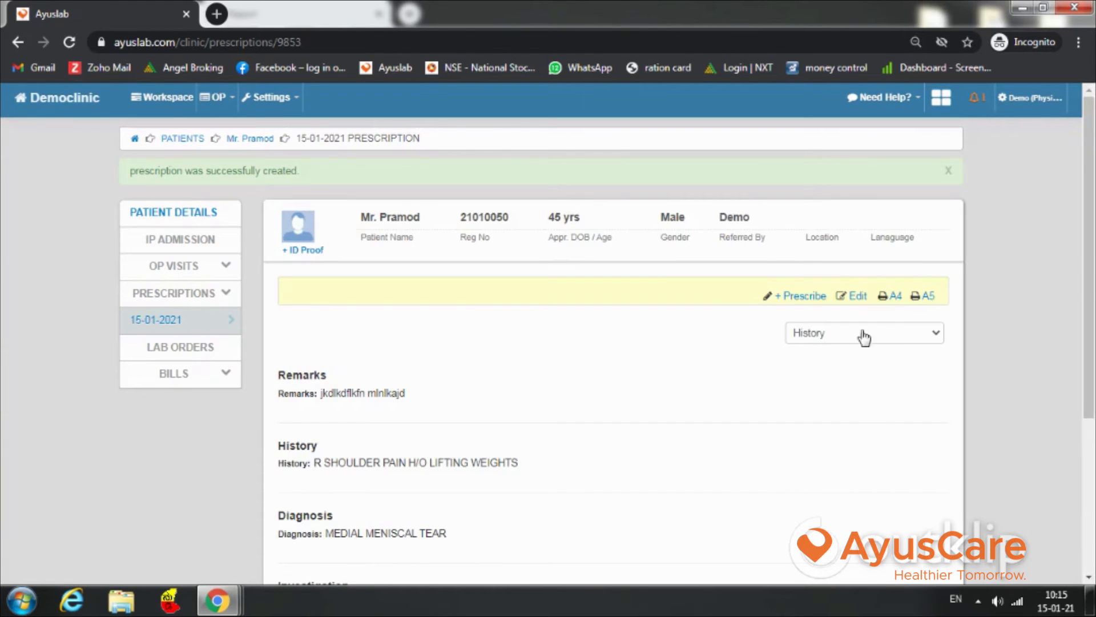
Step: Open the A5 print version of the saved prescription and review its sections
left_click(928, 297)
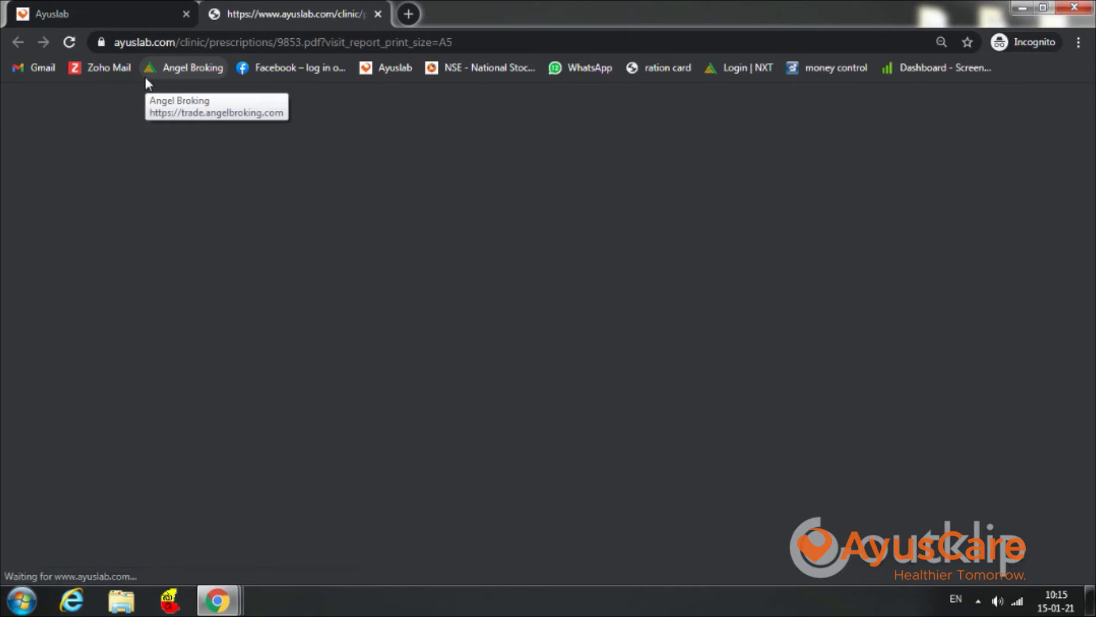
scroll(571, 194, "down", 2)
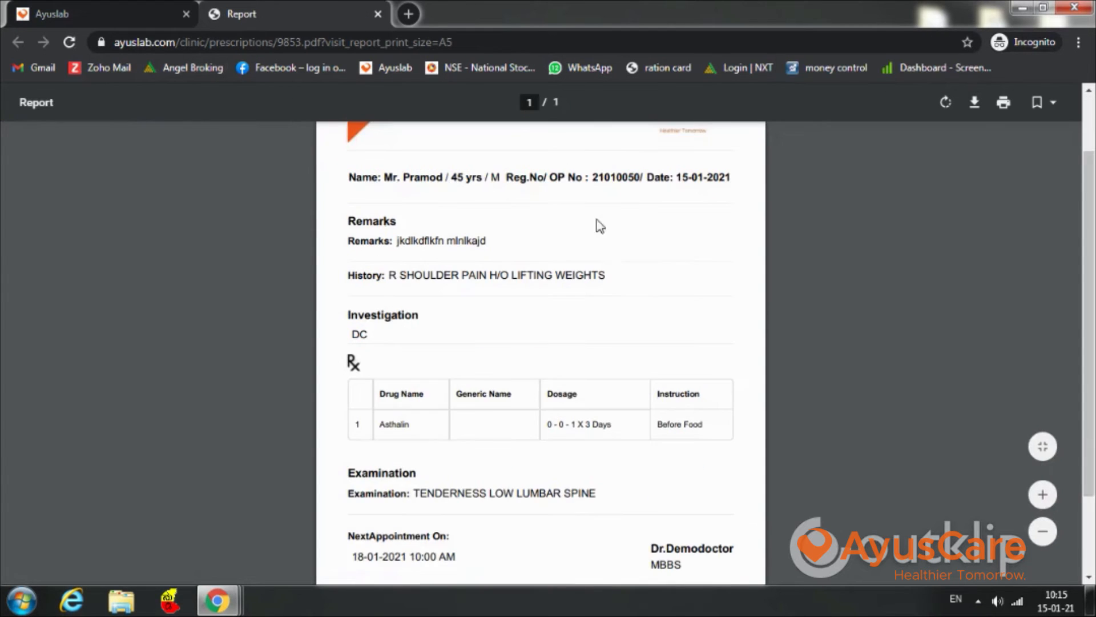
scroll(619, 261, "down", 2)
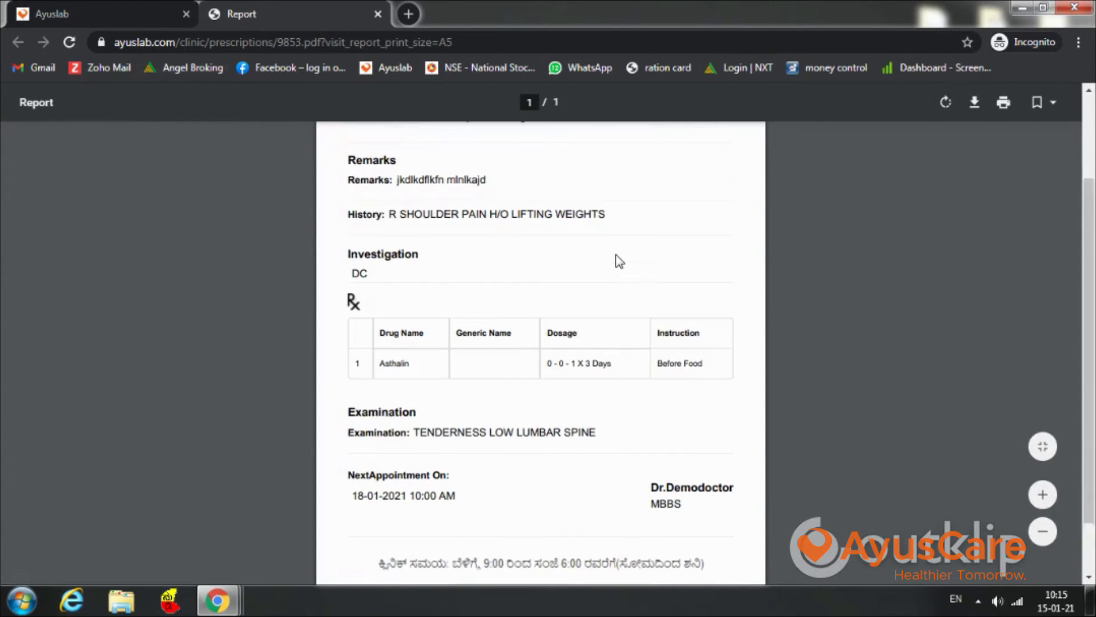
scroll(619, 260, "up", 2)
scroll(619, 261, "down", 2)
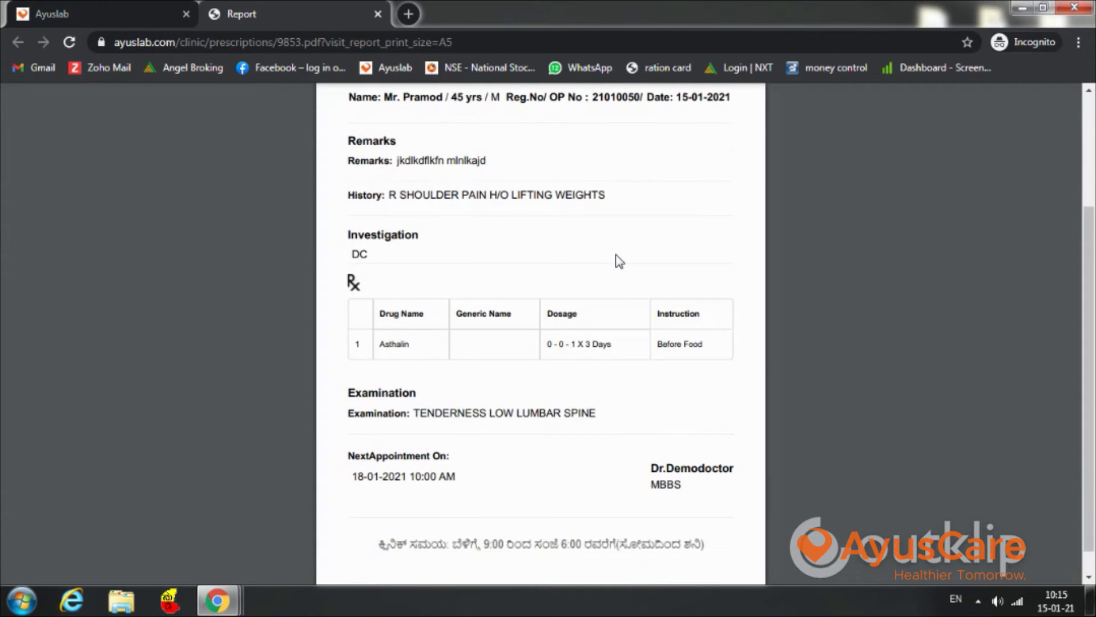
Step: Switch to the admin window, open the 10:04 AM visit's details from the workspace and check its doctor prescriptions
mouse_move(217, 599)
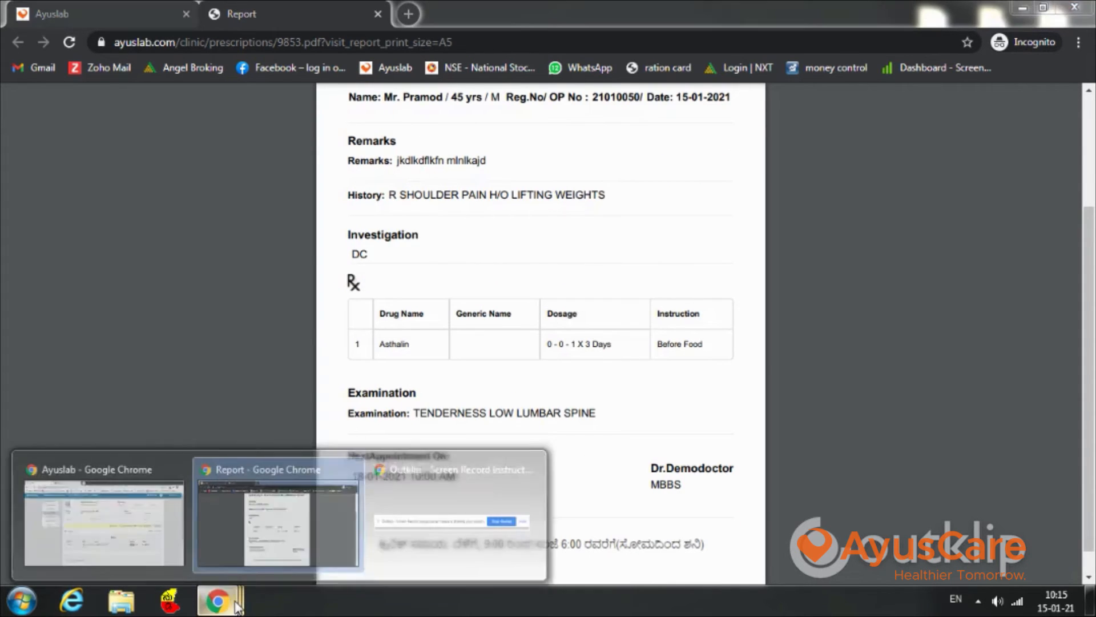
left_click(138, 523)
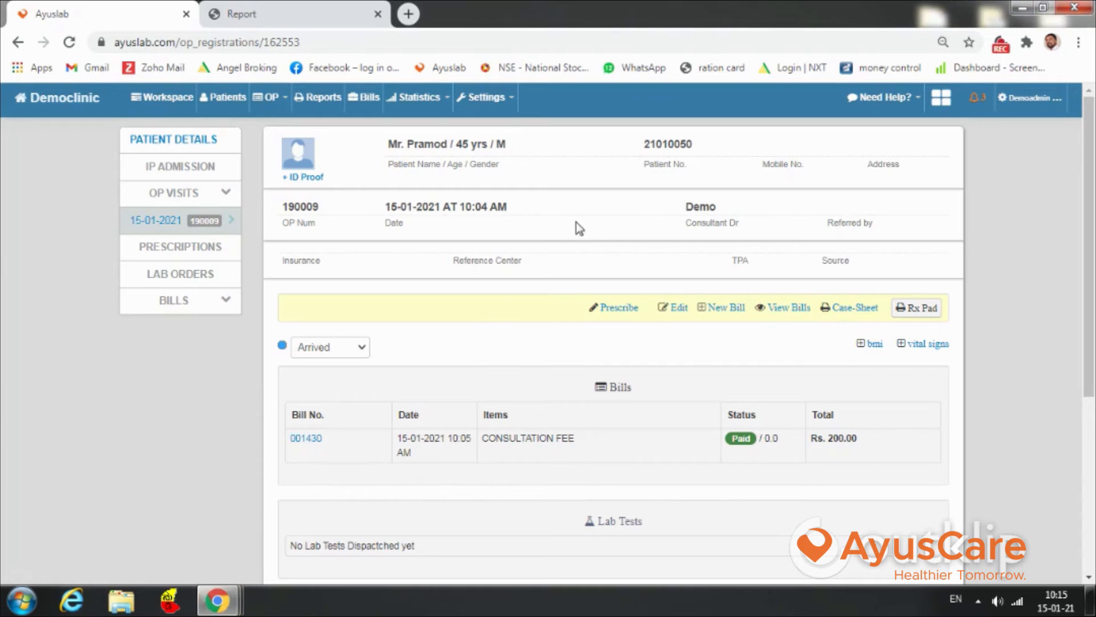
left_click(171, 98)
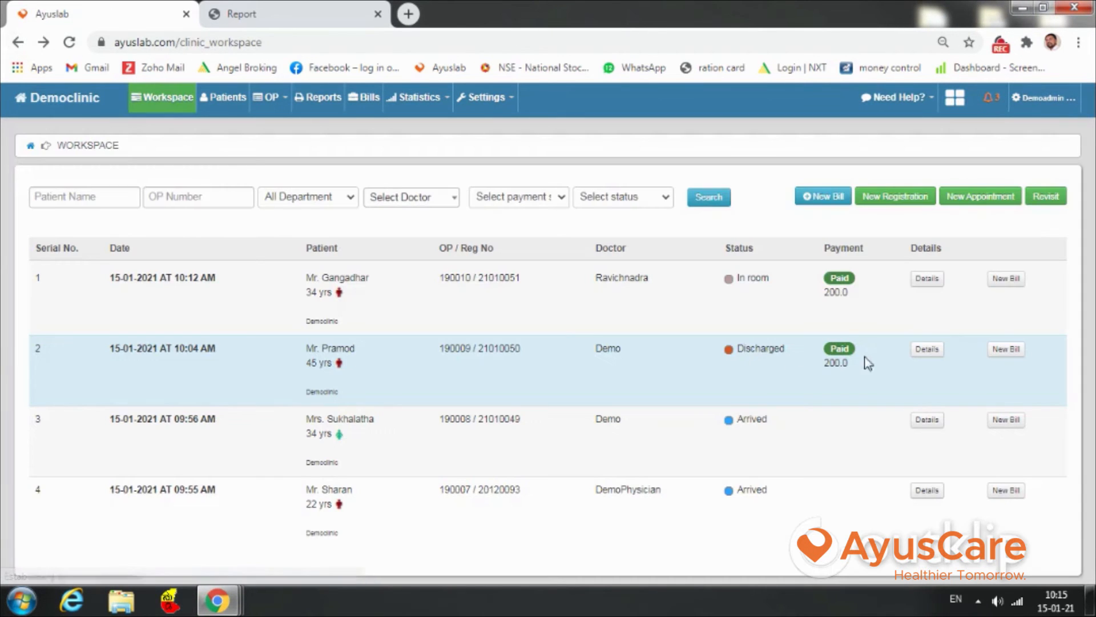
left_click(927, 350)
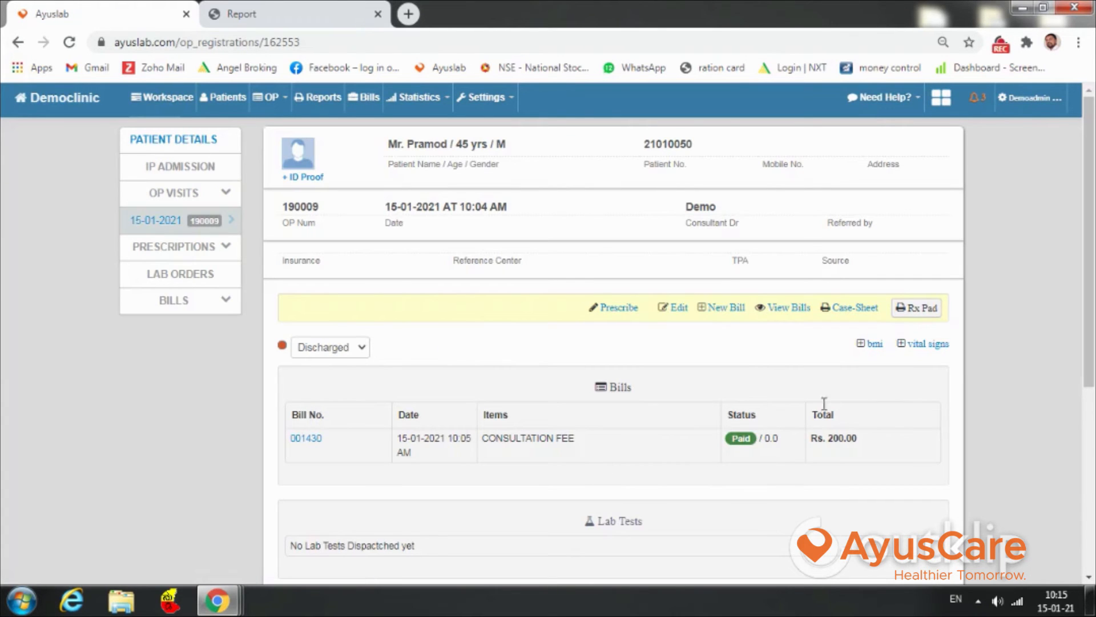
scroll(628, 442, "down", 3)
scroll(623, 439, "down", 3)
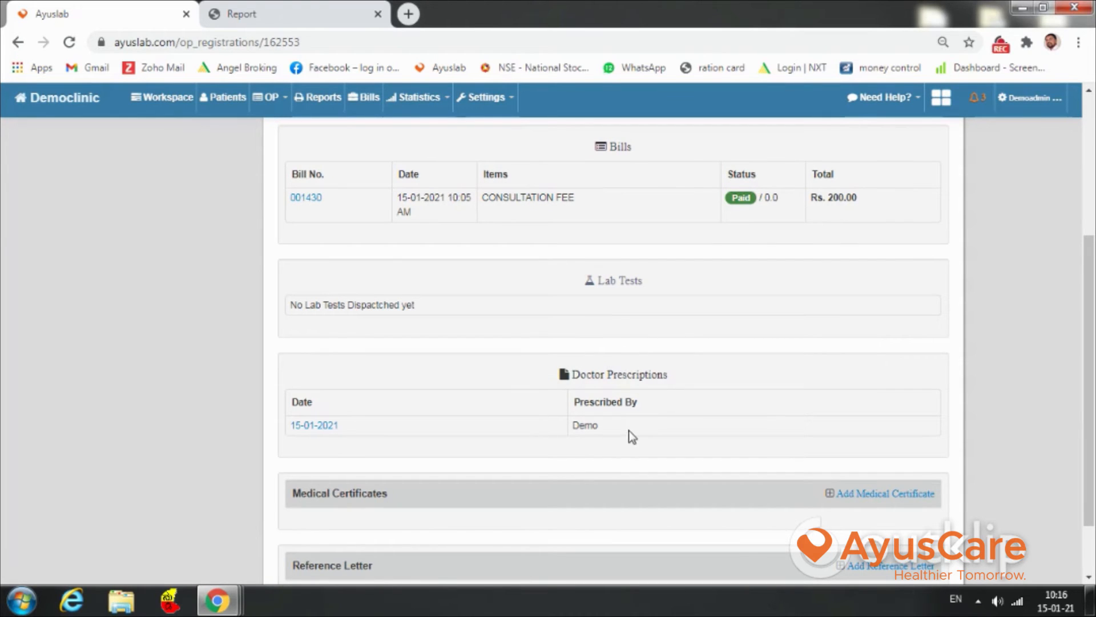
Step: Open the visit's 15-01-2021 prescription, close the leftover report page and review the prescription's contents
left_click(315, 426)
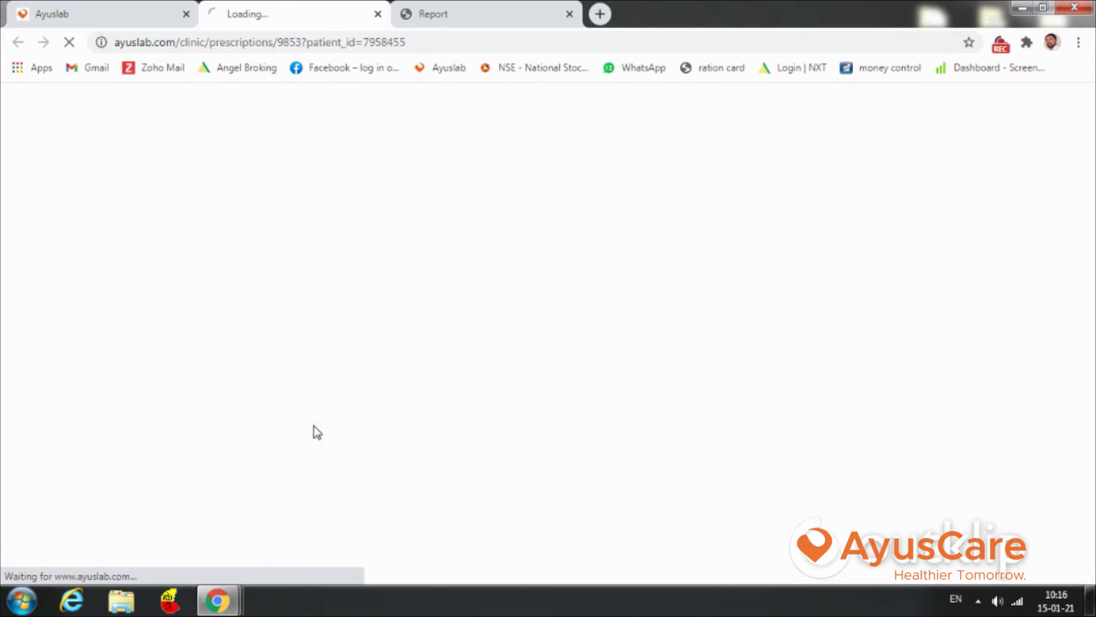
left_click(570, 14)
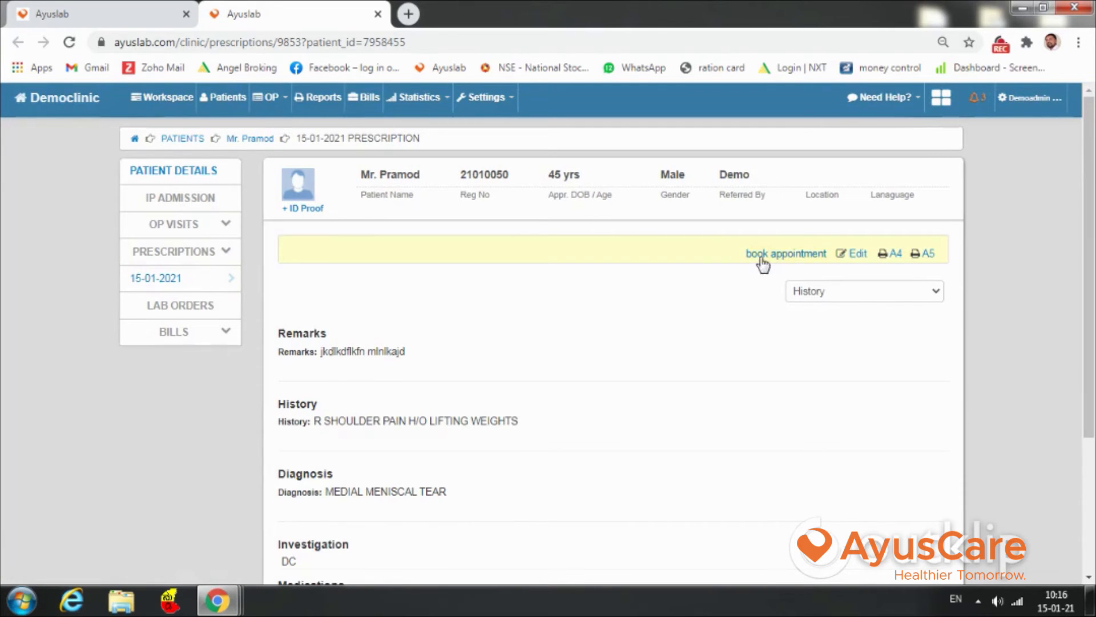
scroll(729, 274, "down", 3)
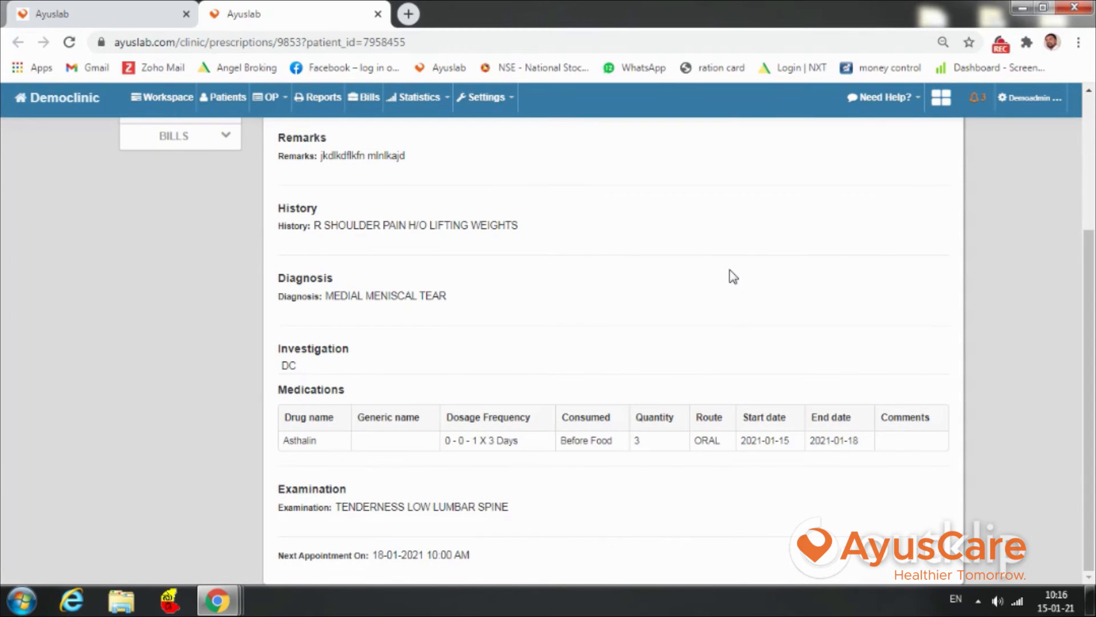
scroll(733, 277, "up", 4)
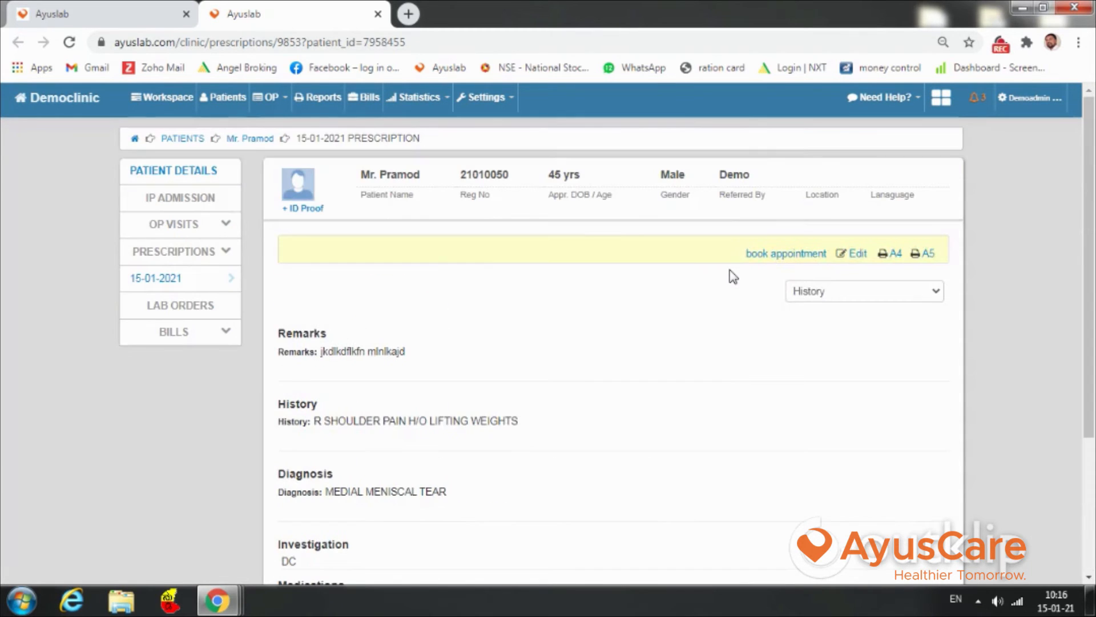
Step: Start a new bill for the 10:04 AM visit from the workspace and add the DC test as a service item
left_click(86, 16)
scroll(515, 338, "up", 4)
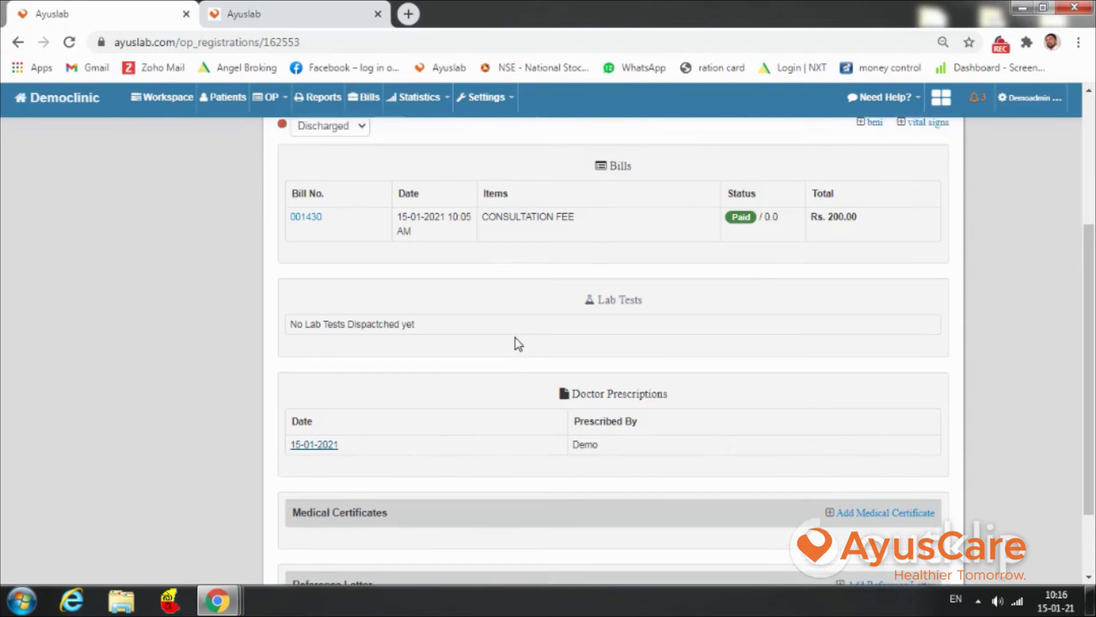
left_click(167, 98)
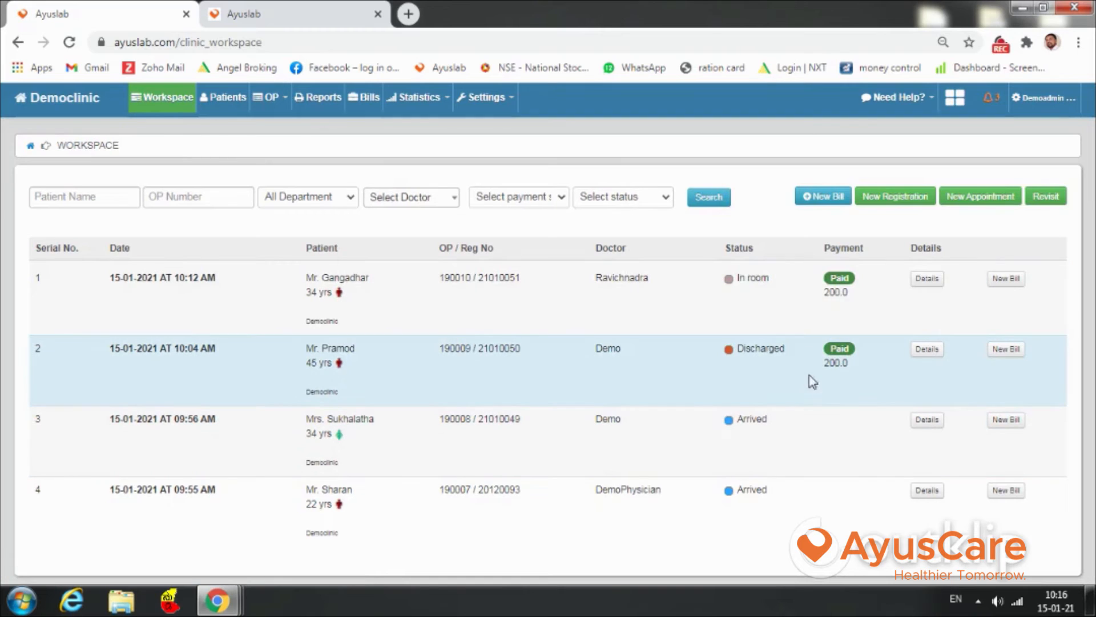
left_click(1008, 350)
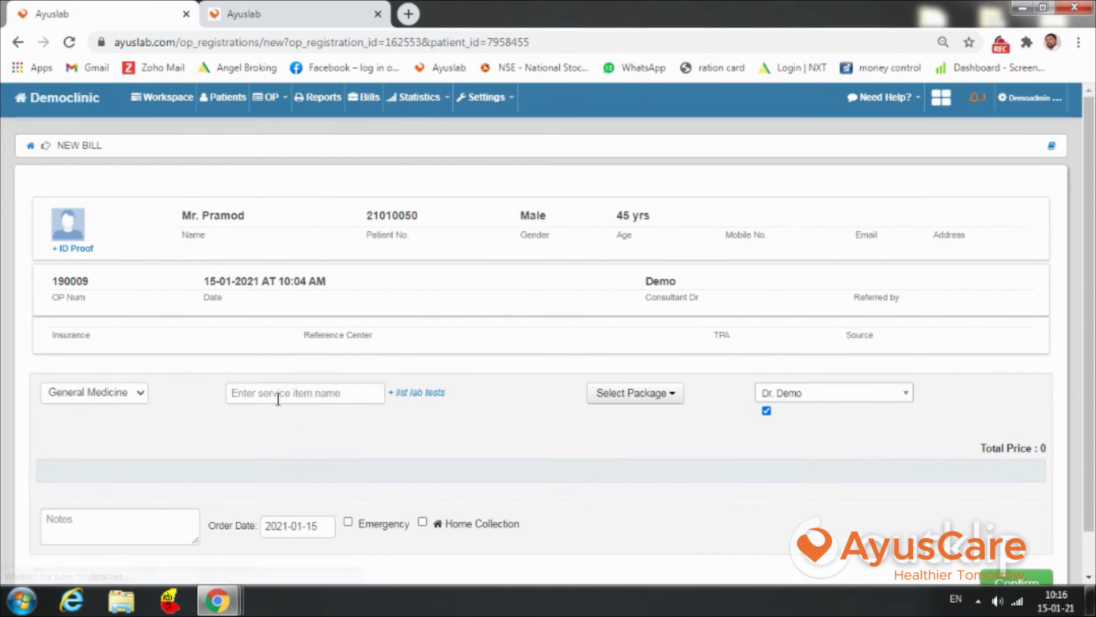
left_click(289, 393)
type("dc")
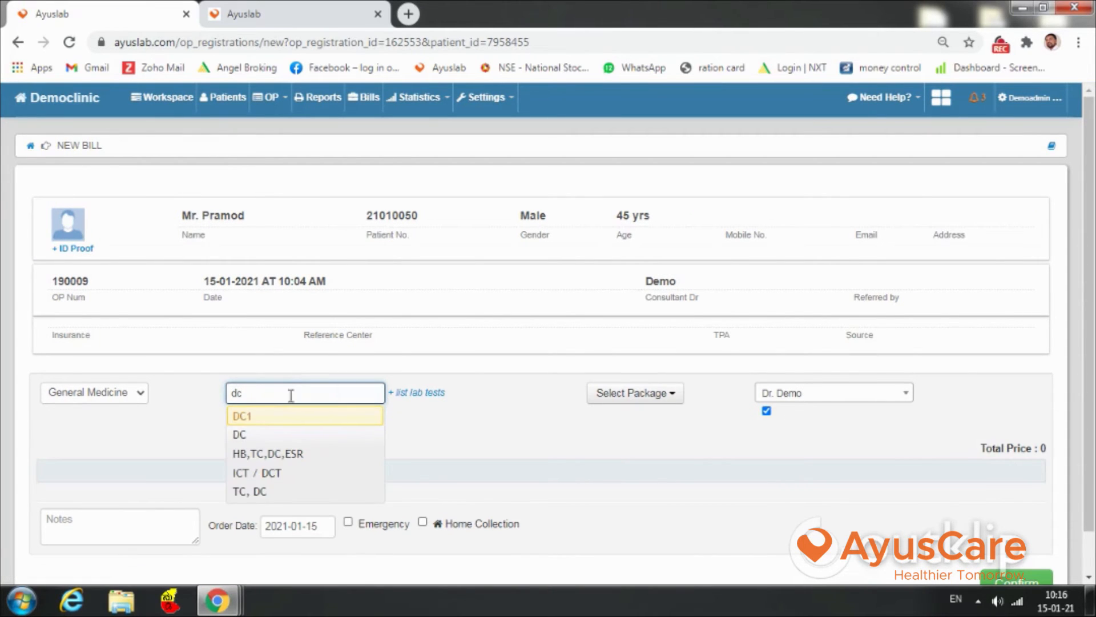
left_click(270, 435)
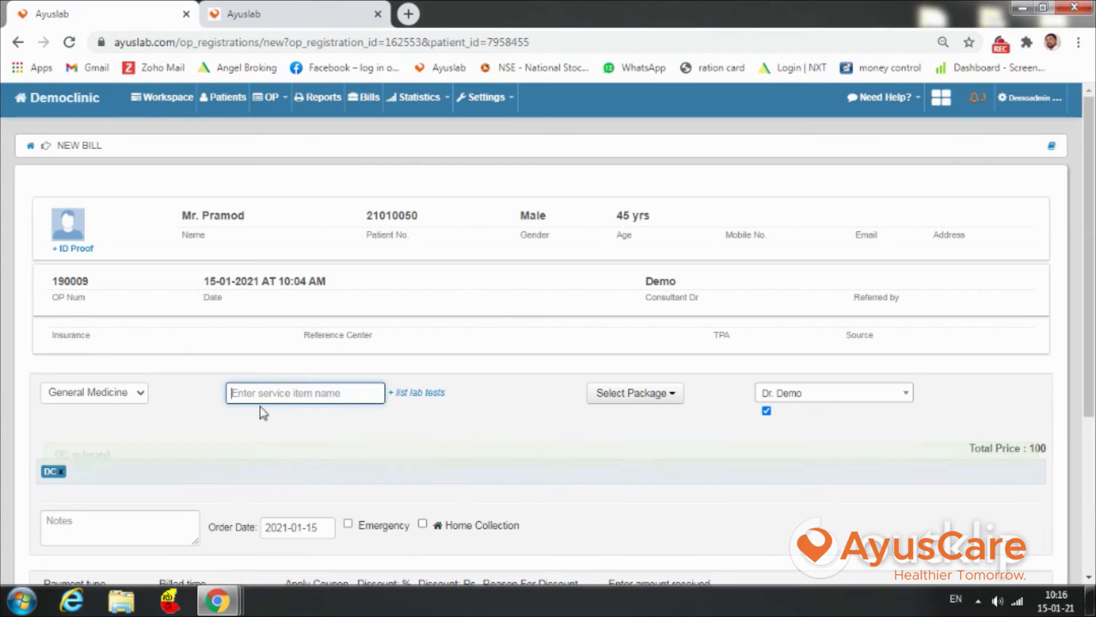
Step: Enter 100 as the amount received for the DC bill and confirm the bill
scroll(742, 505, "down", 4)
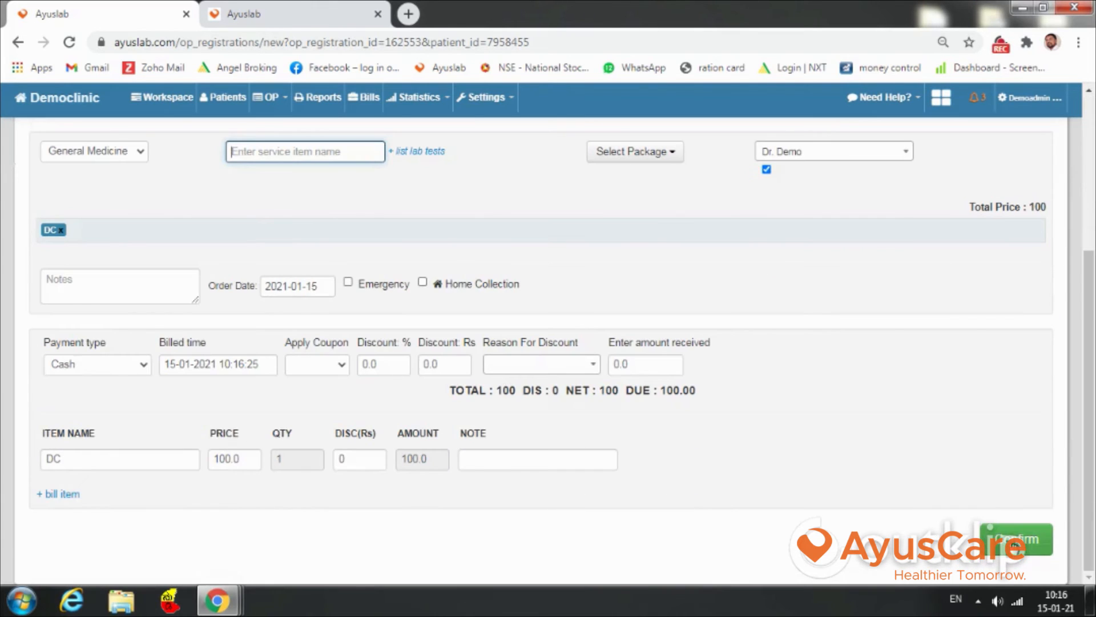
left_click(619, 364)
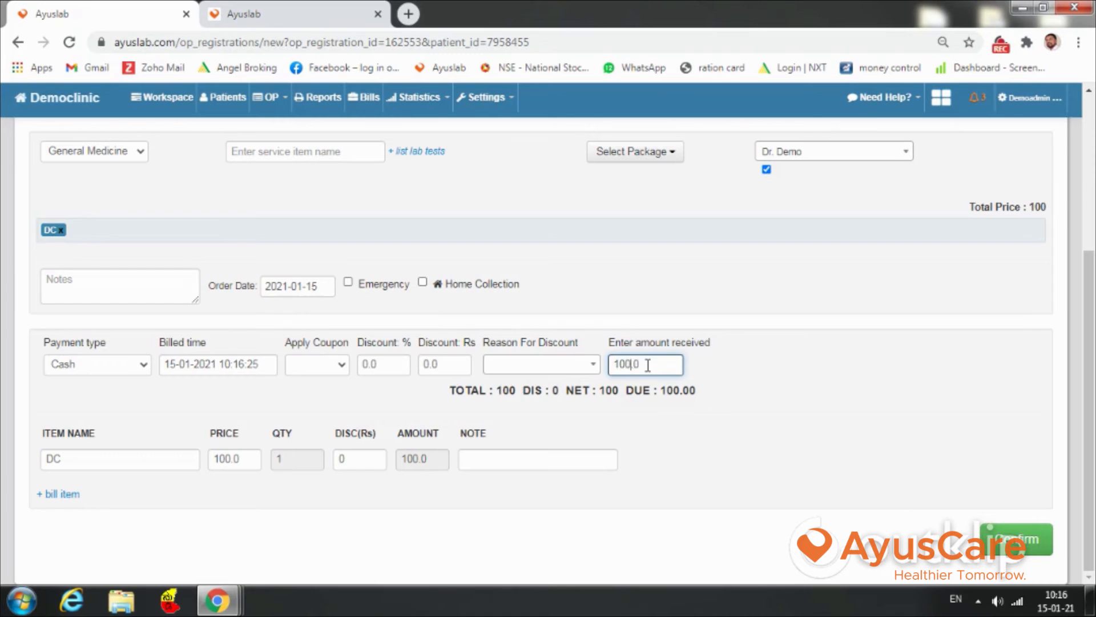
left_click(1018, 547)
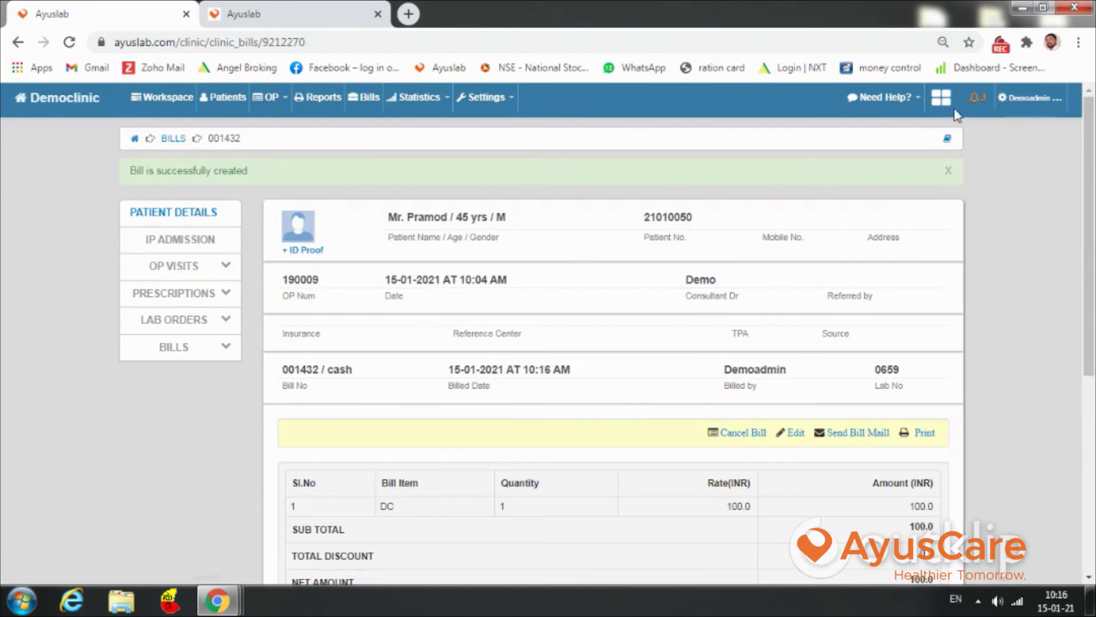
Step: Switch to the Laboratory module and open the details of the patient's DC lab order
left_click(944, 102)
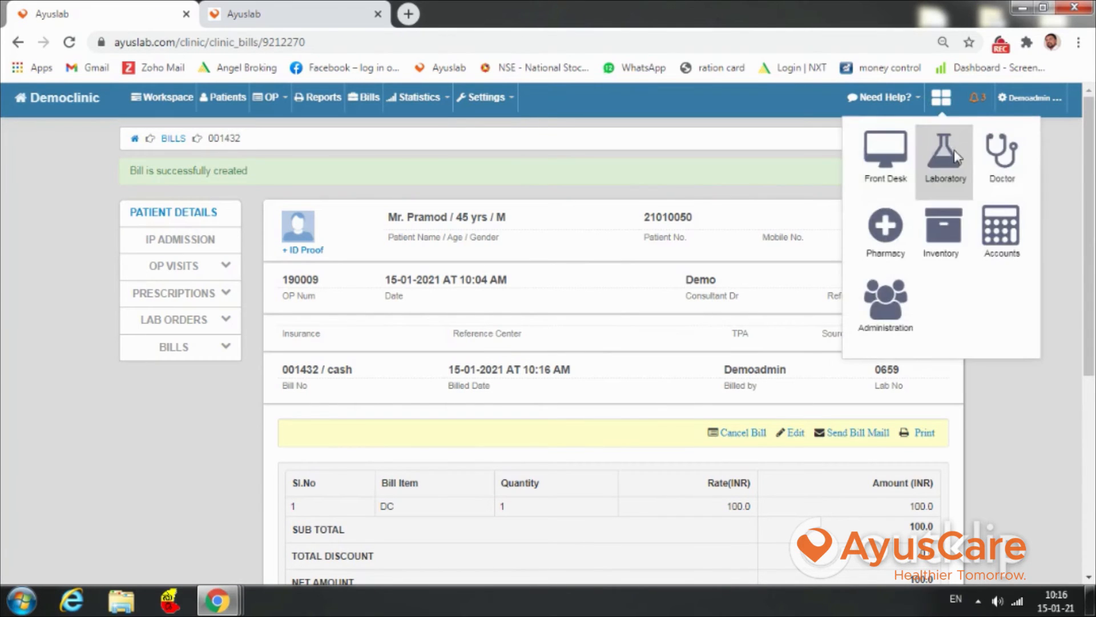
left_click(956, 157)
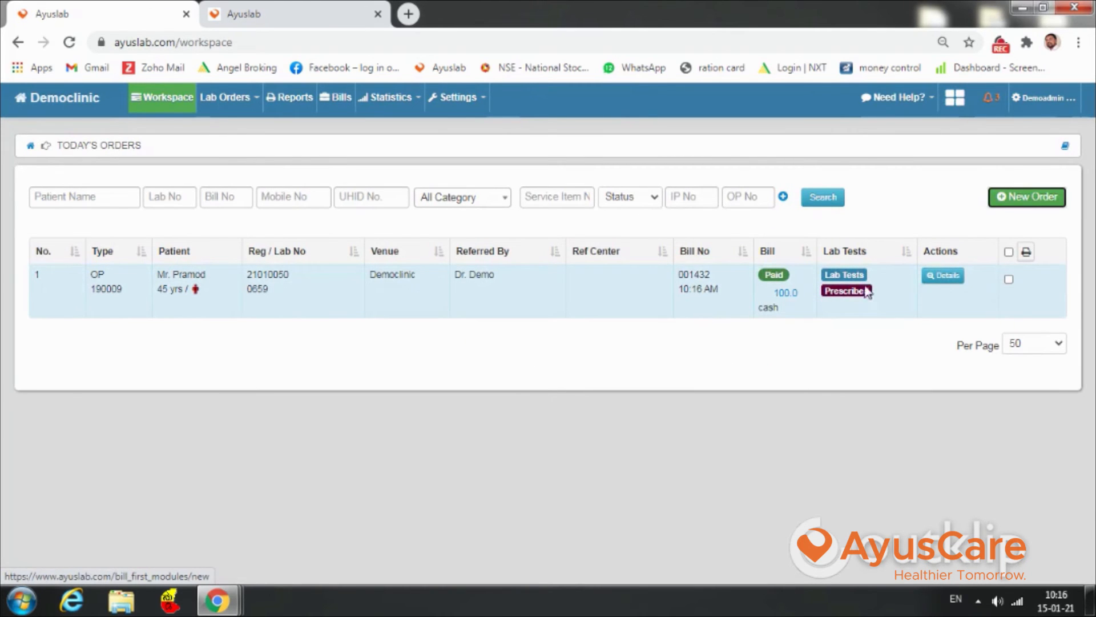
left_click(952, 282)
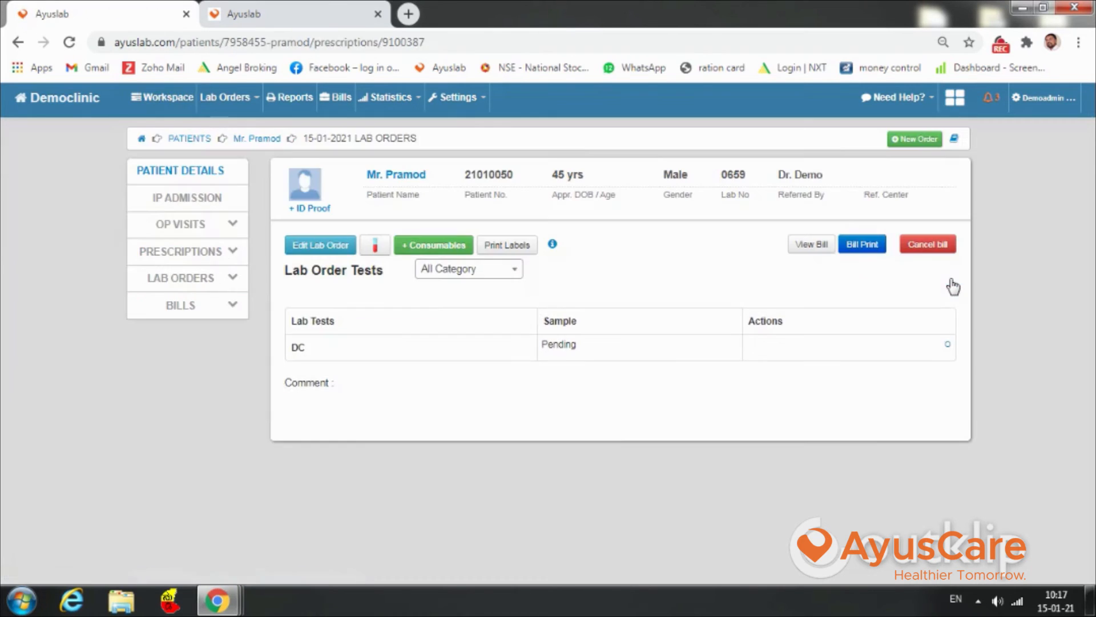
Step: Collect, receive and accept the EDTA WHOLE BLOOD sample for the DC test, and close the sample status dialog
left_click(376, 249)
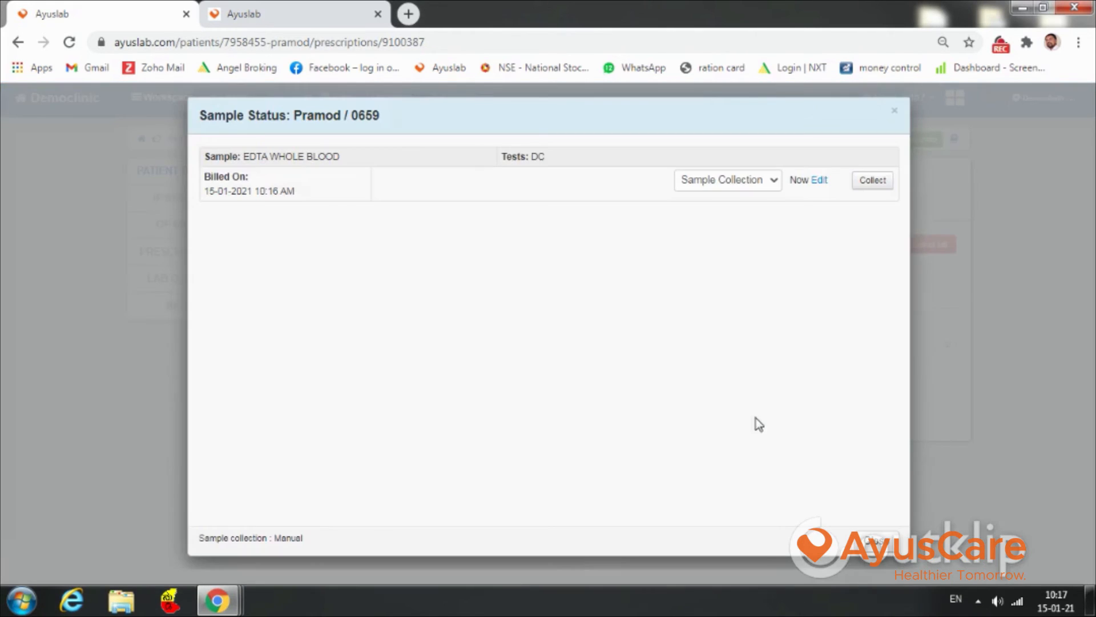
left_click(871, 181)
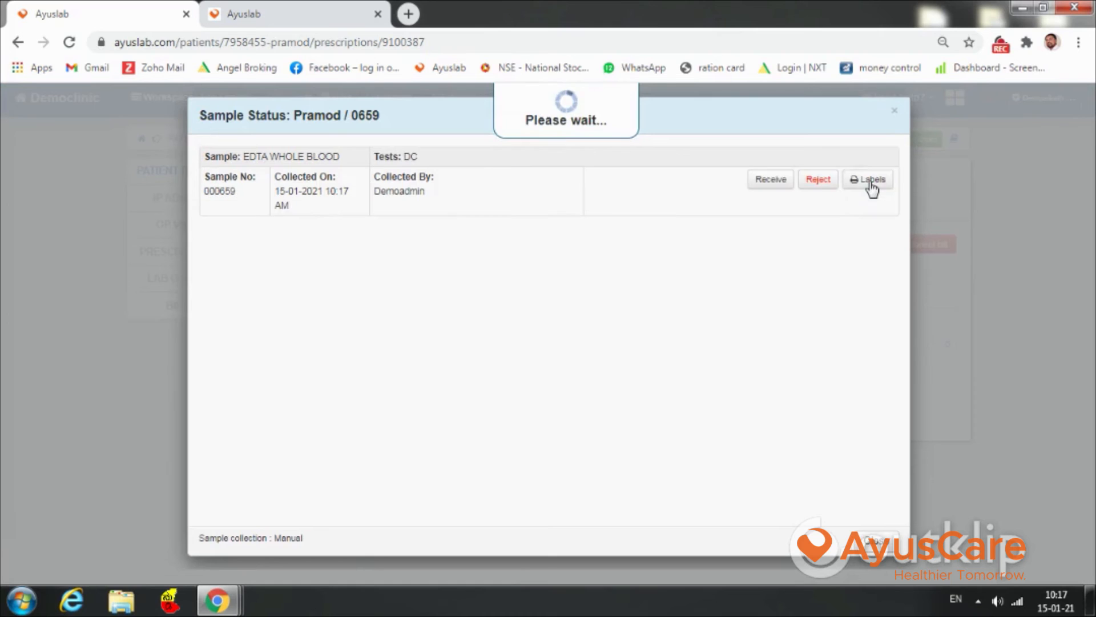
left_click(779, 181)
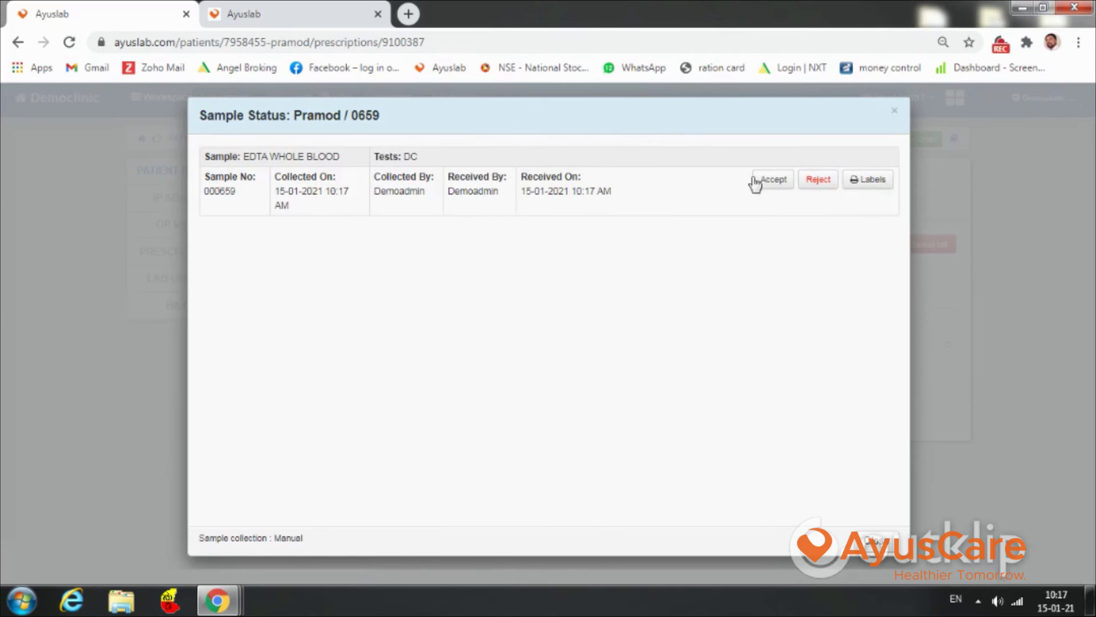
left_click(778, 185)
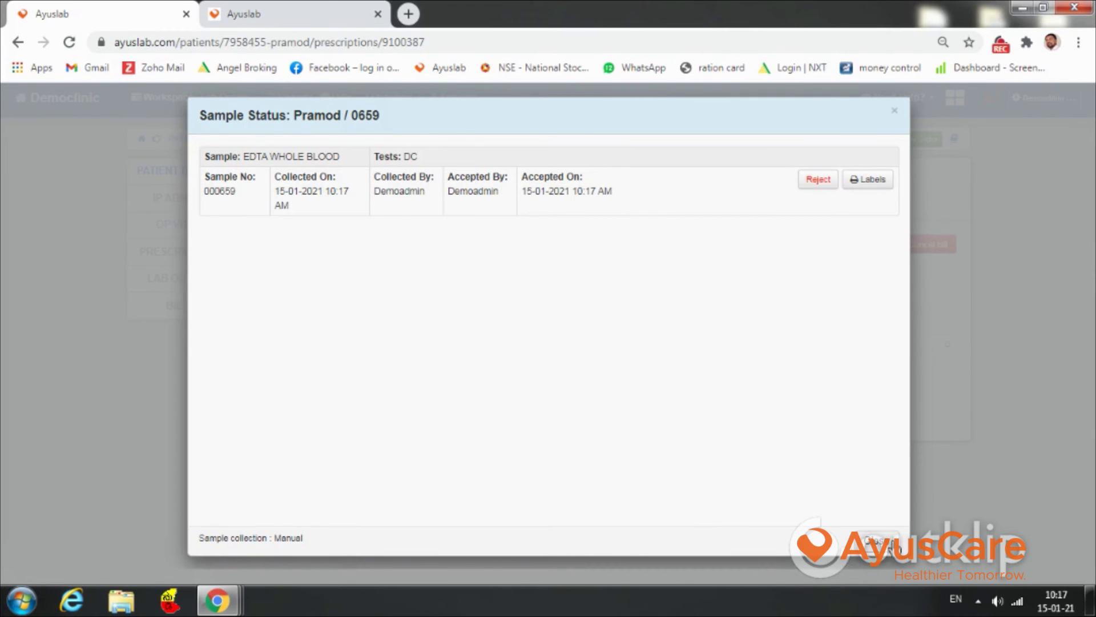
left_click(882, 539)
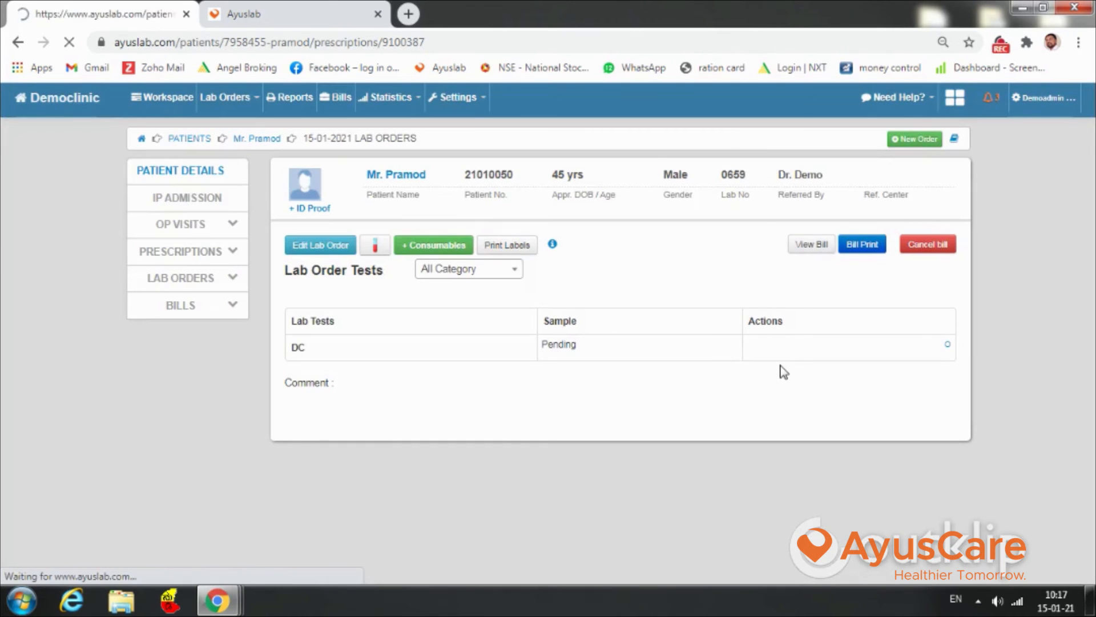
Step: Enter the DC results as neutrophils 65, lymphocytes 23, eosinophils 7, monocytes 4 and basophil 1, and save them
left_click(751, 349)
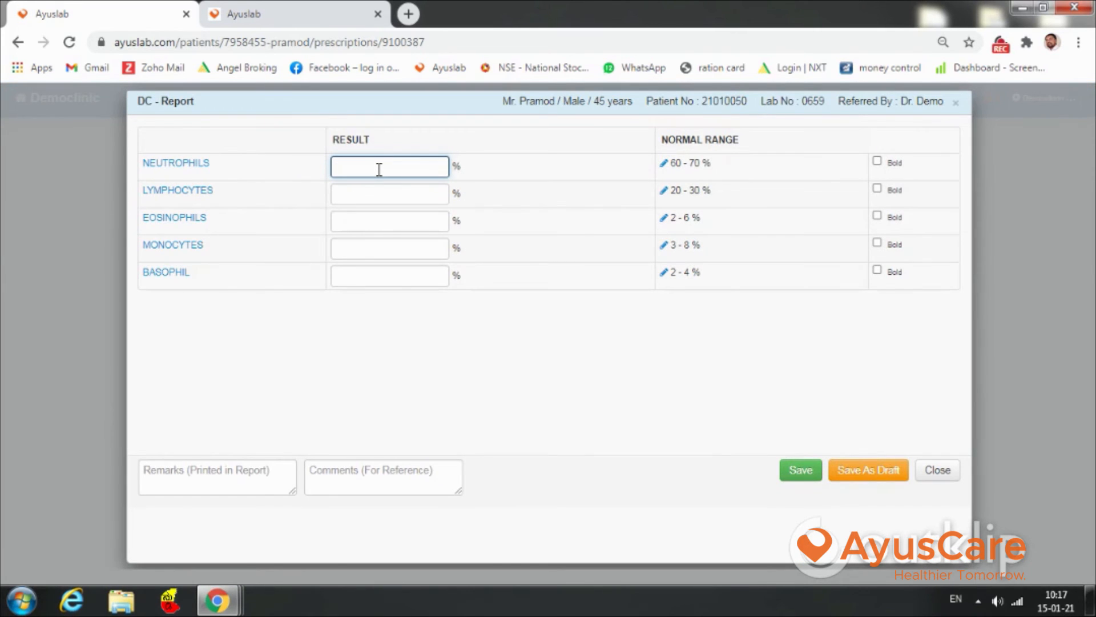
key("Tab")
type("2")
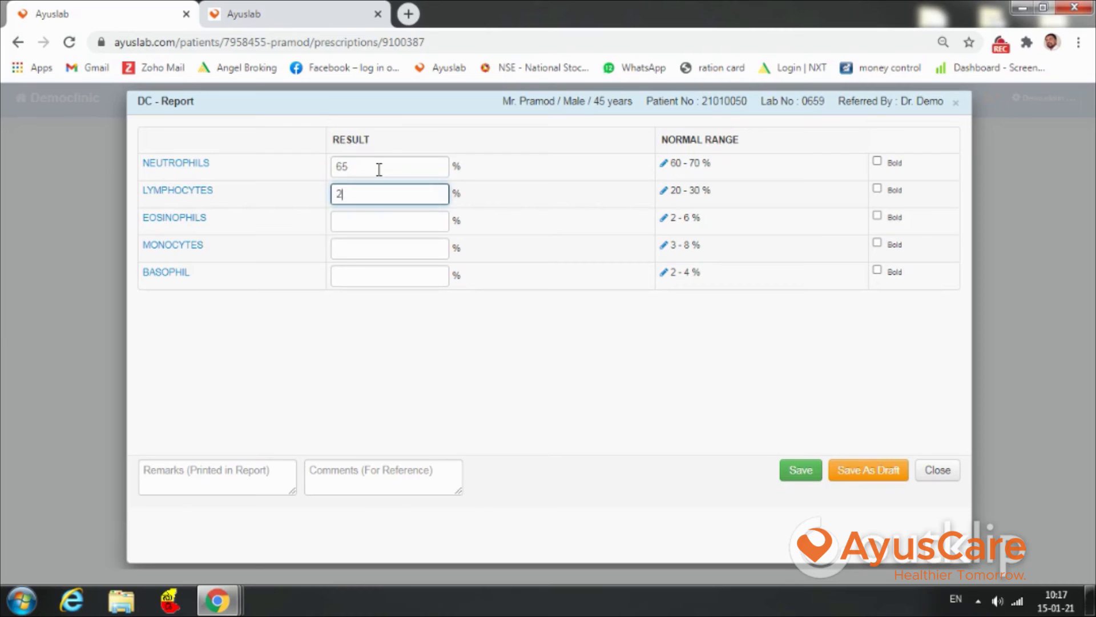
type("3")
type("7")
key("Tab")
type("4")
key("Tab")
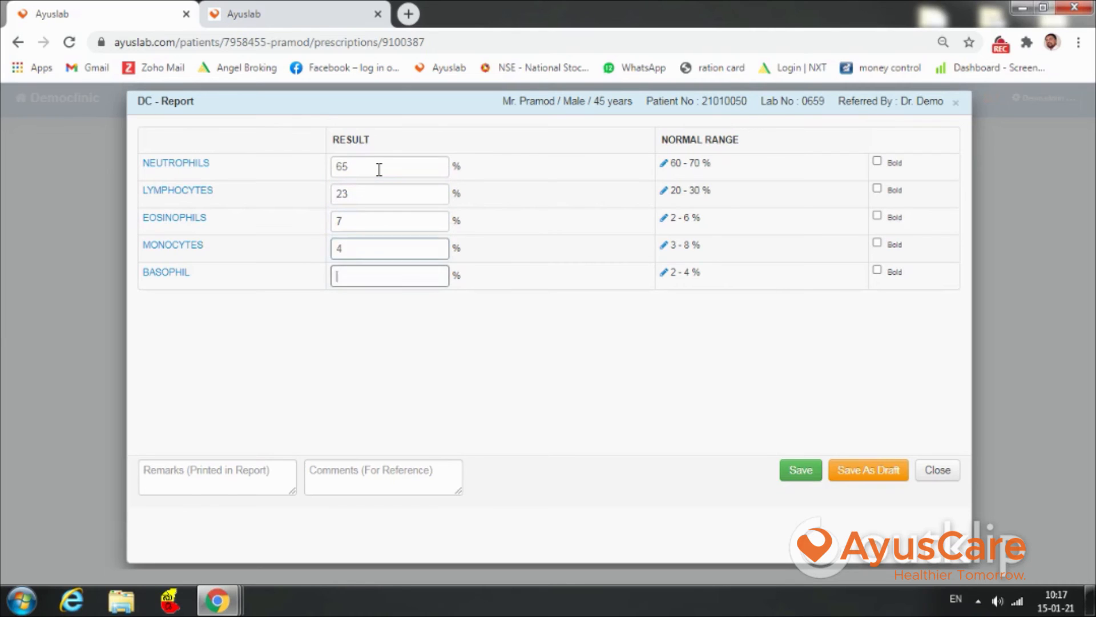
type("1")
key("Tab")
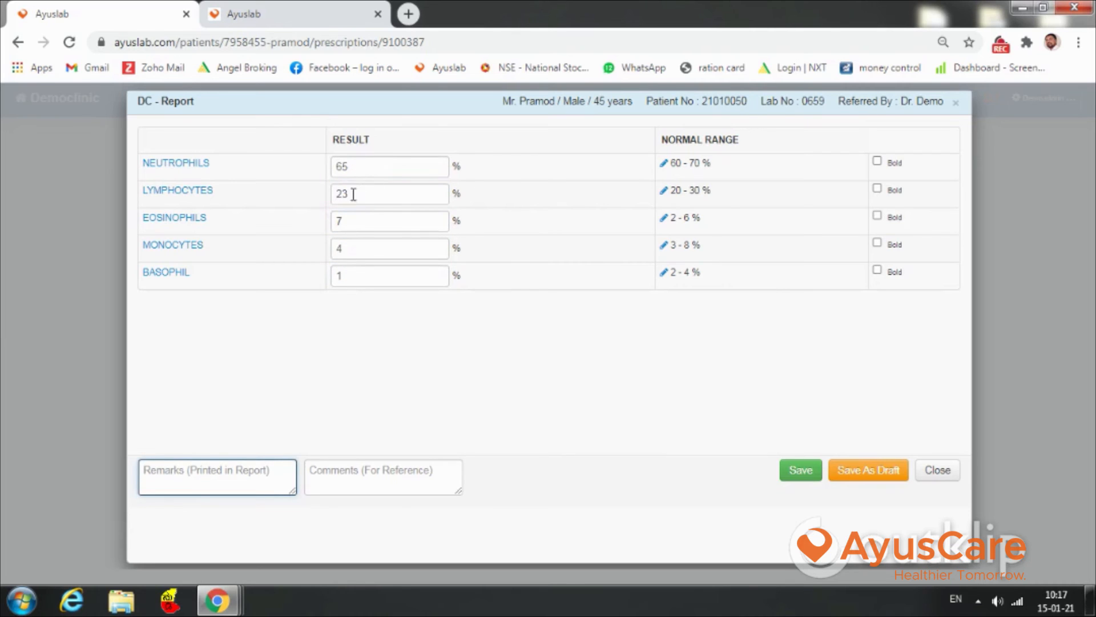
left_click(804, 473)
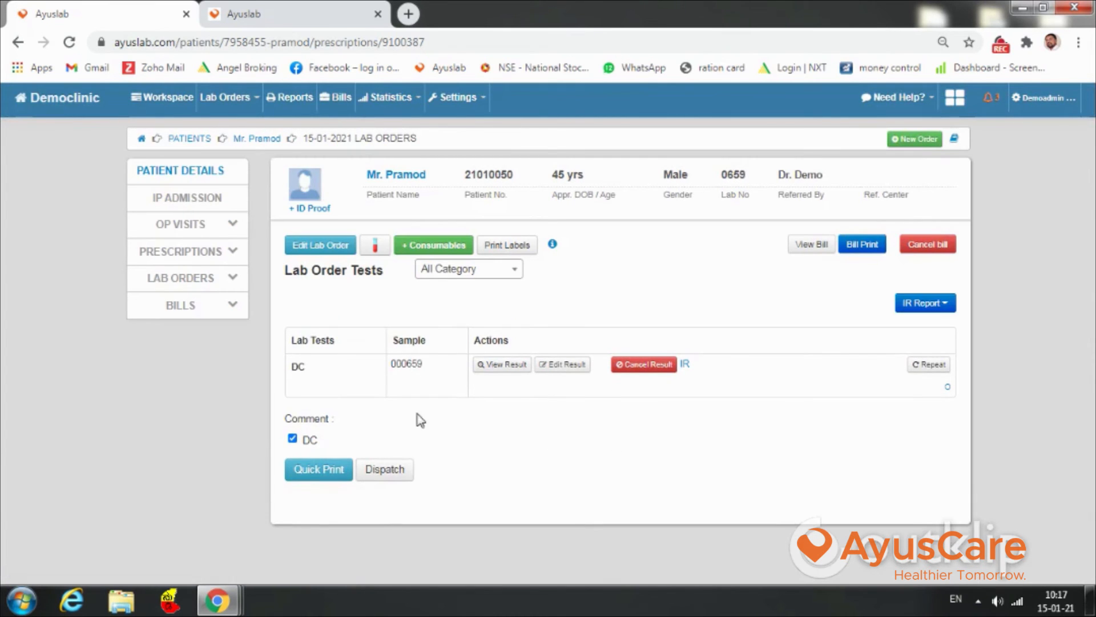
Step: Dispatch the DC report with the preset dispatch options and reopen the patient's lab order details from the workspace
left_click(389, 471)
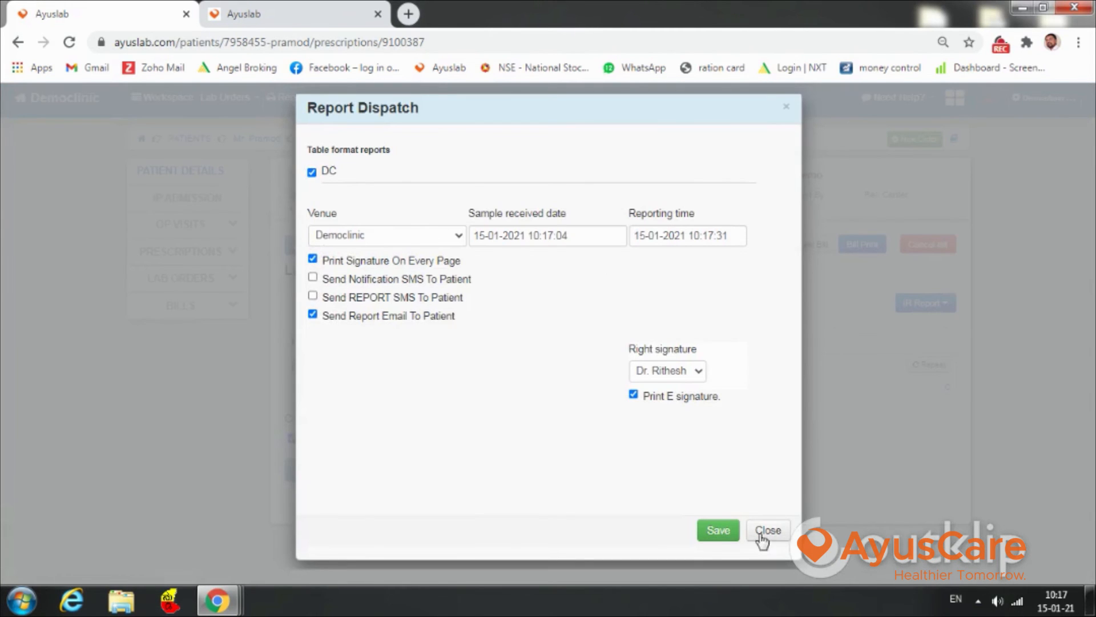
left_click(720, 532)
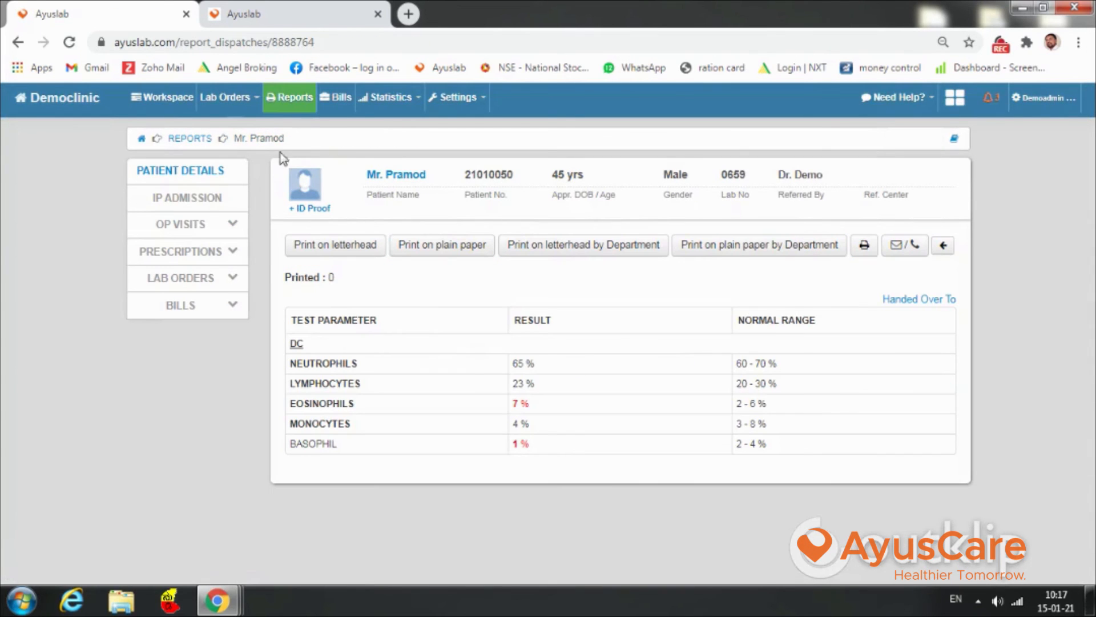
left_click(165, 100)
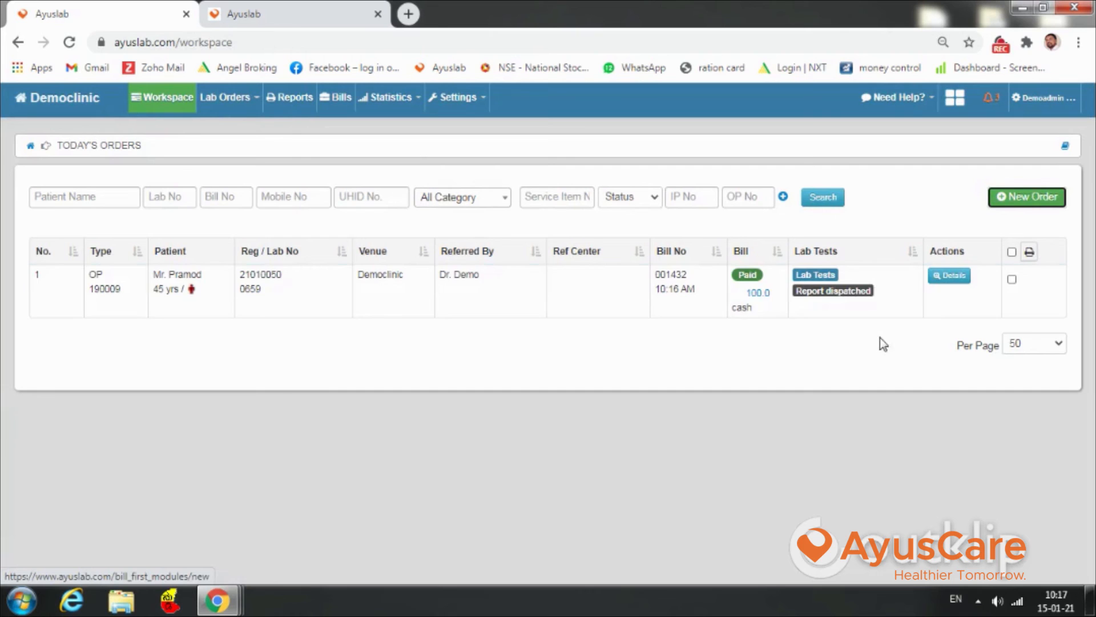
left_click(946, 278)
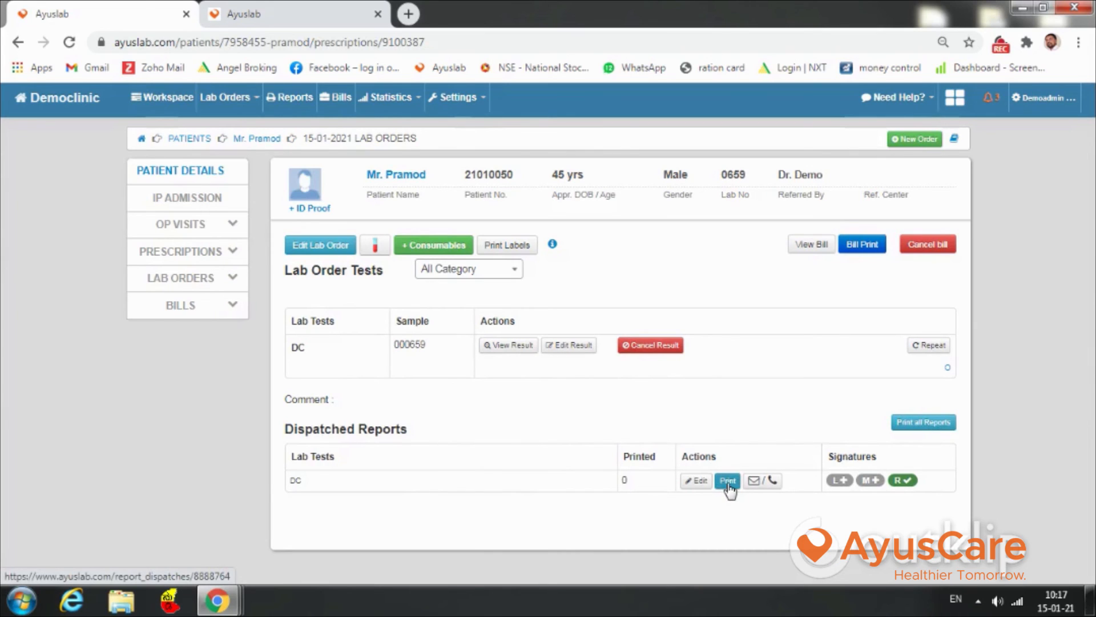
Step: Switch to the doctor's incognito window and open the 10:04 AM OP registration's details to check its bills and lab tests
mouse_move(216, 599)
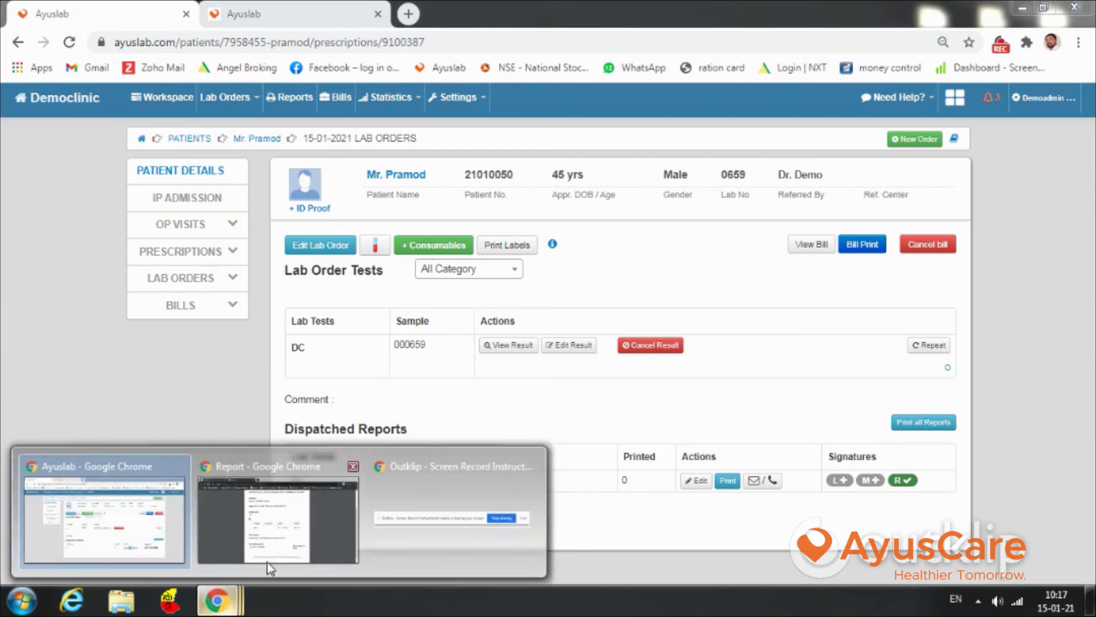
left_click(269, 556)
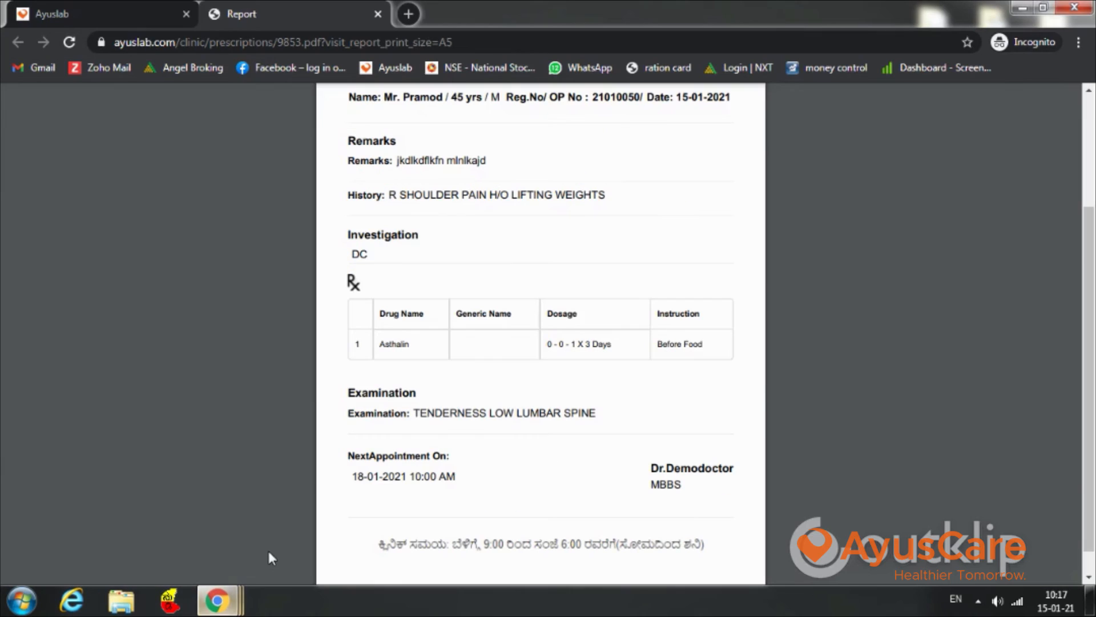
left_click(72, 11)
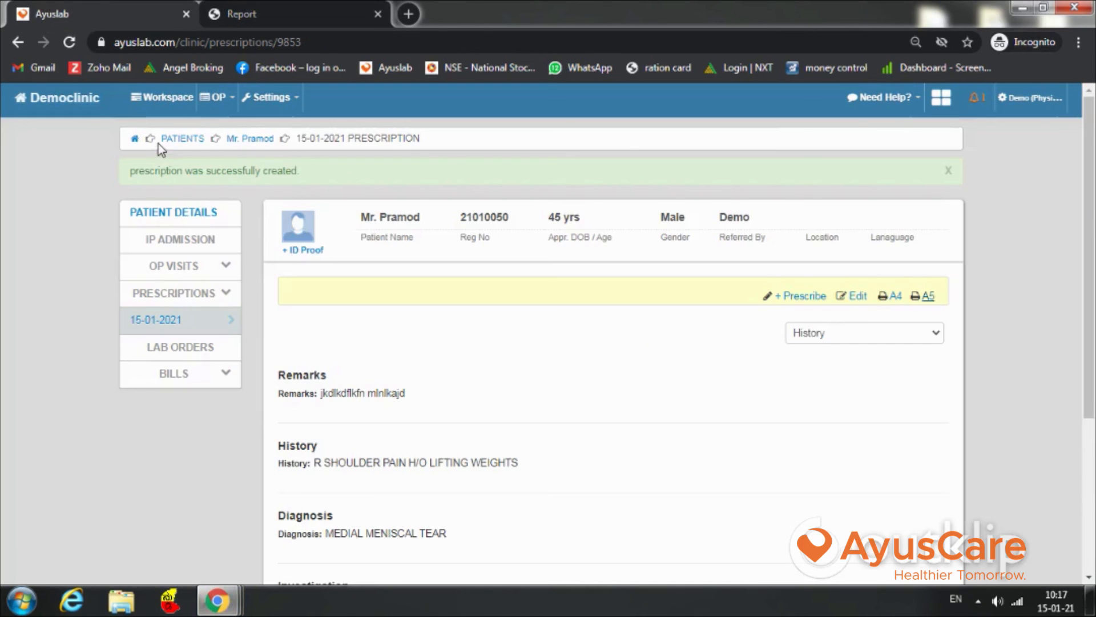
left_click(216, 97)
left_click(242, 144)
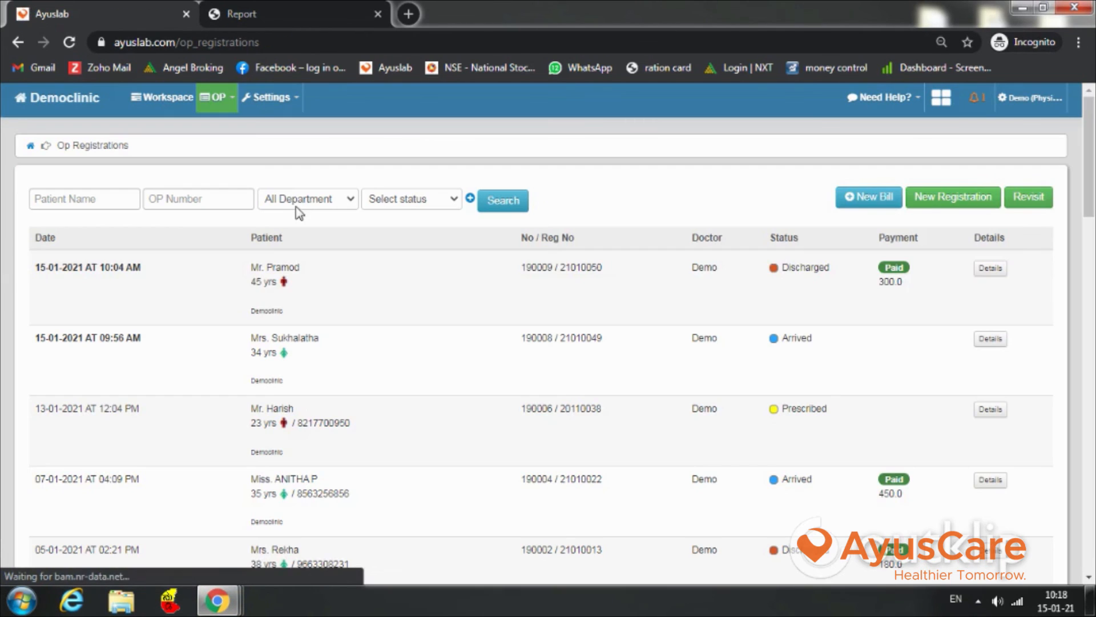
left_click(990, 269)
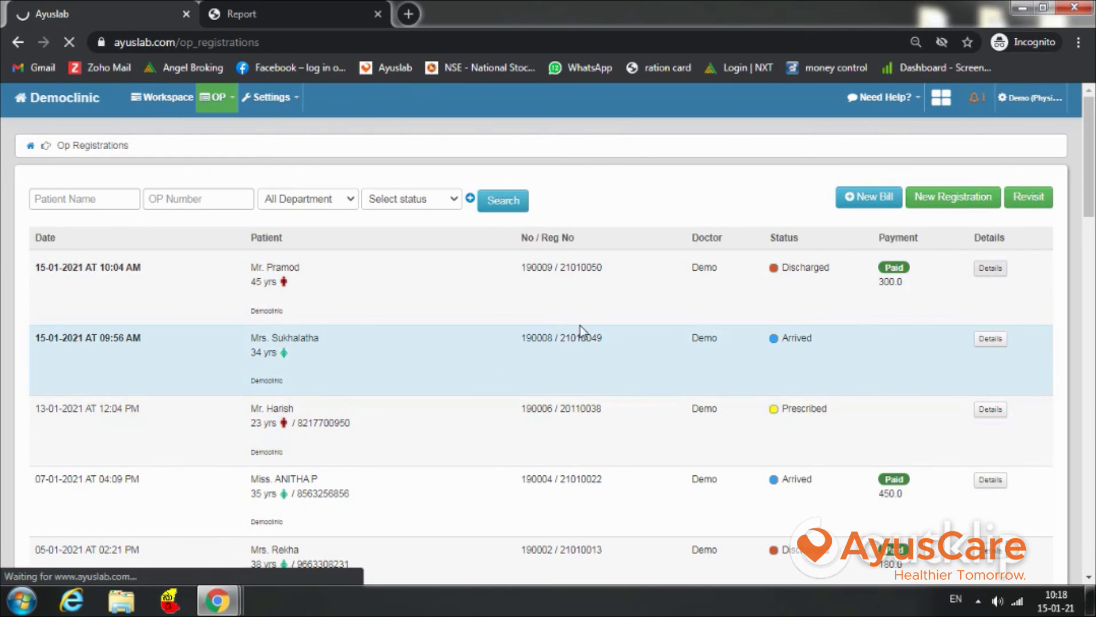
scroll(623, 345, "down", 3)
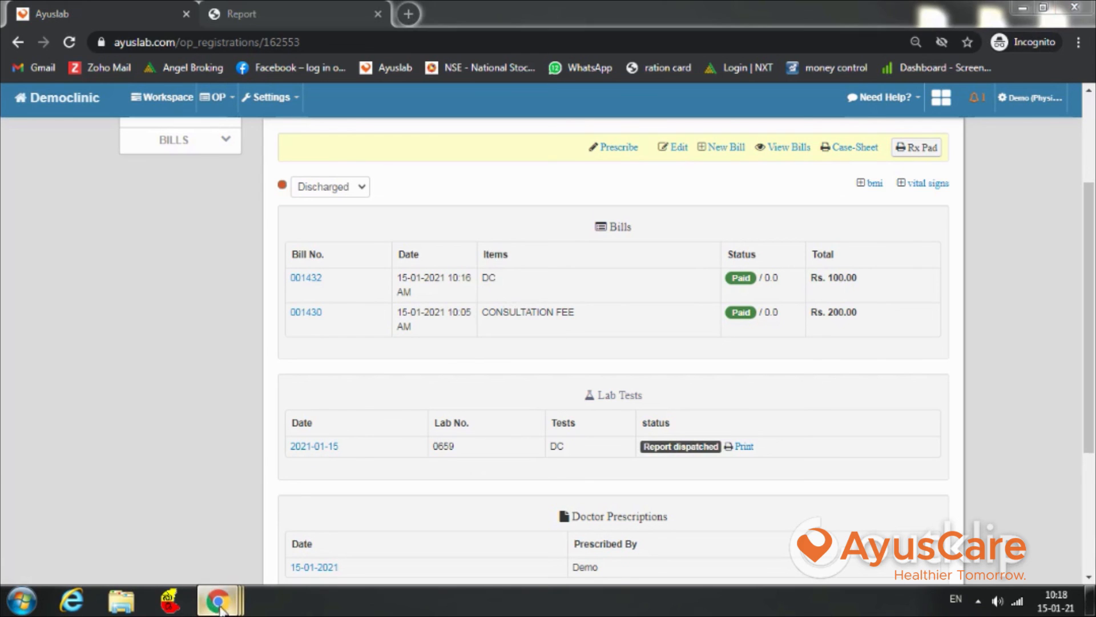
Step: Switch back to the laboratory window and review the lab order options, the Reports list, the Statistics options and the available modules
mouse_move(217, 599)
left_click(130, 523)
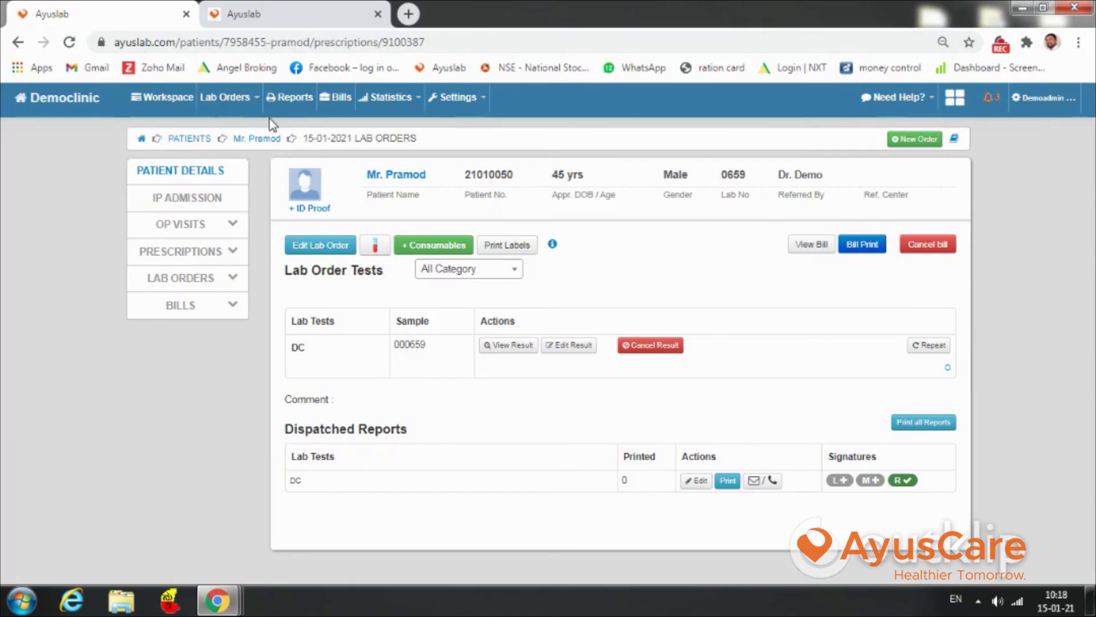
left_click(228, 102)
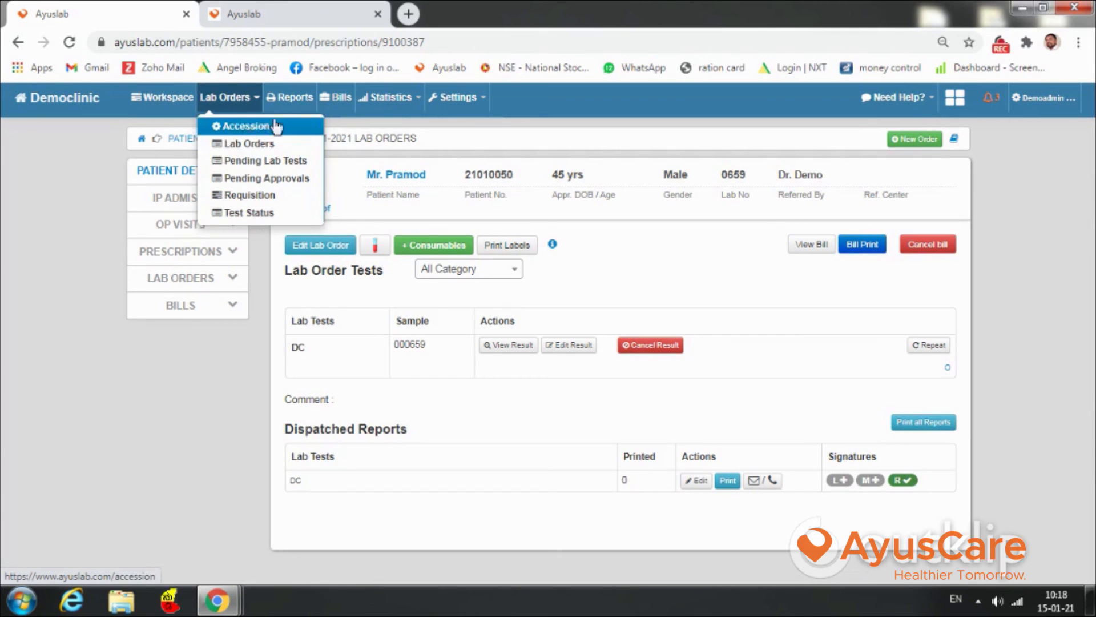
left_click(303, 101)
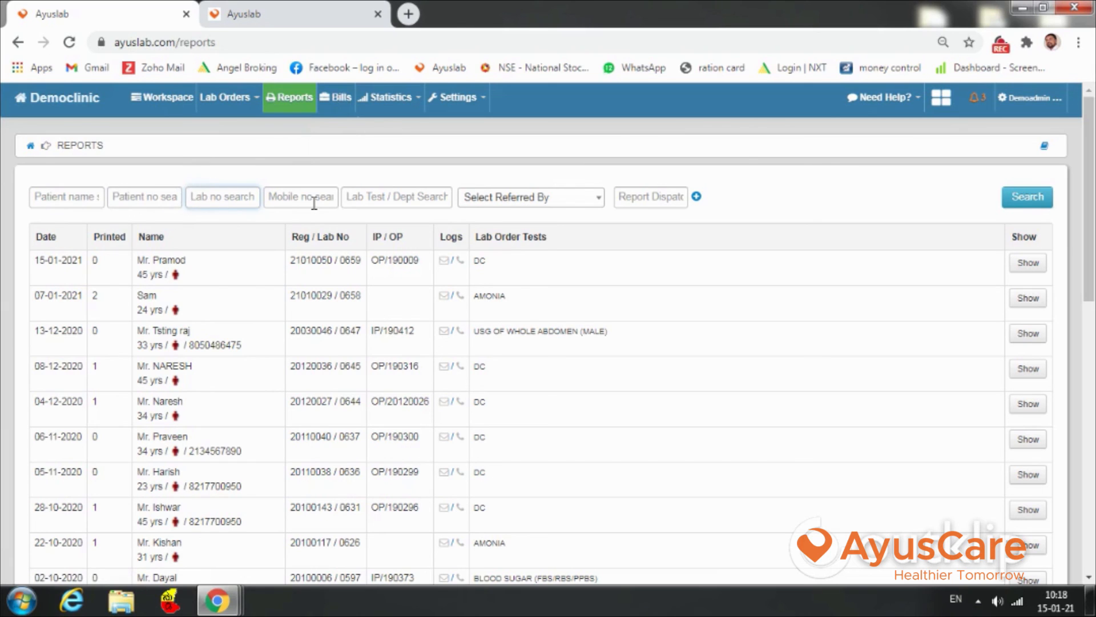
left_click(404, 103)
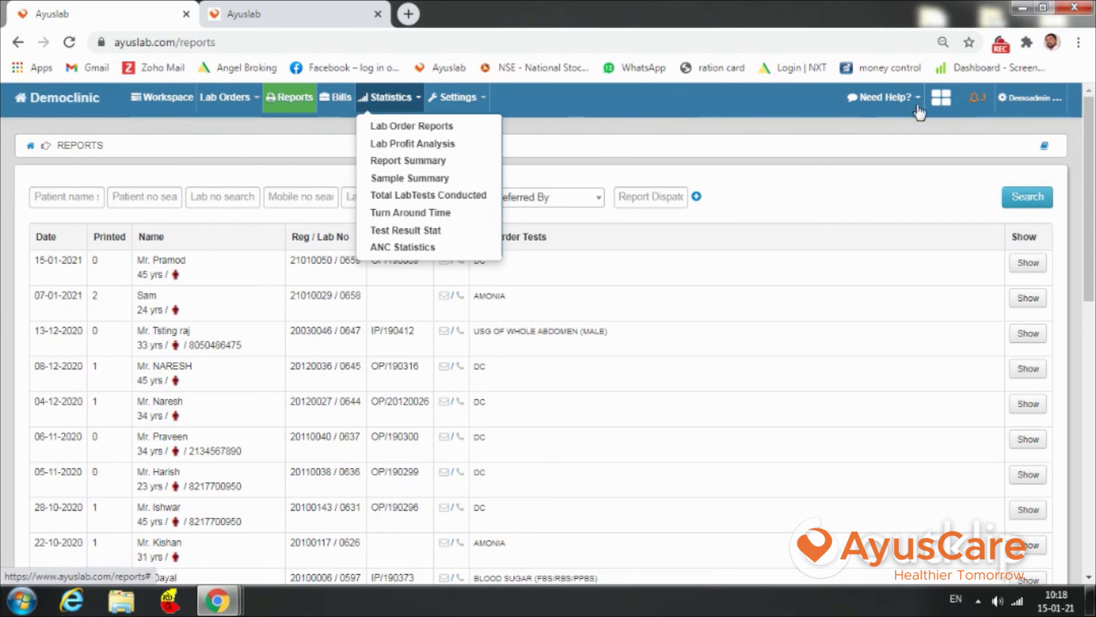
left_click(947, 105)
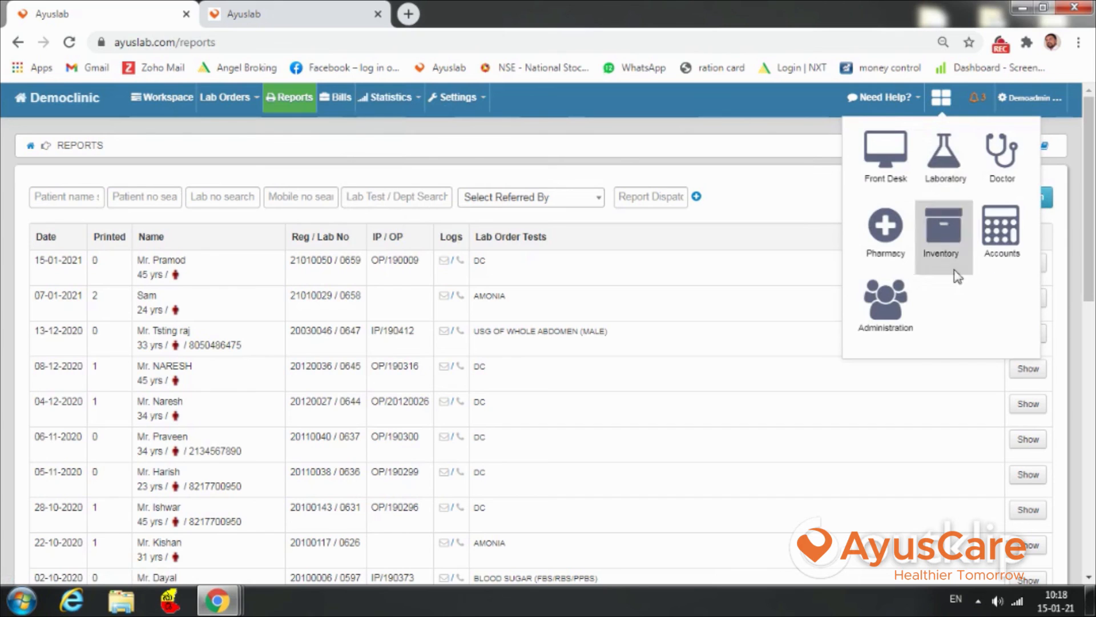